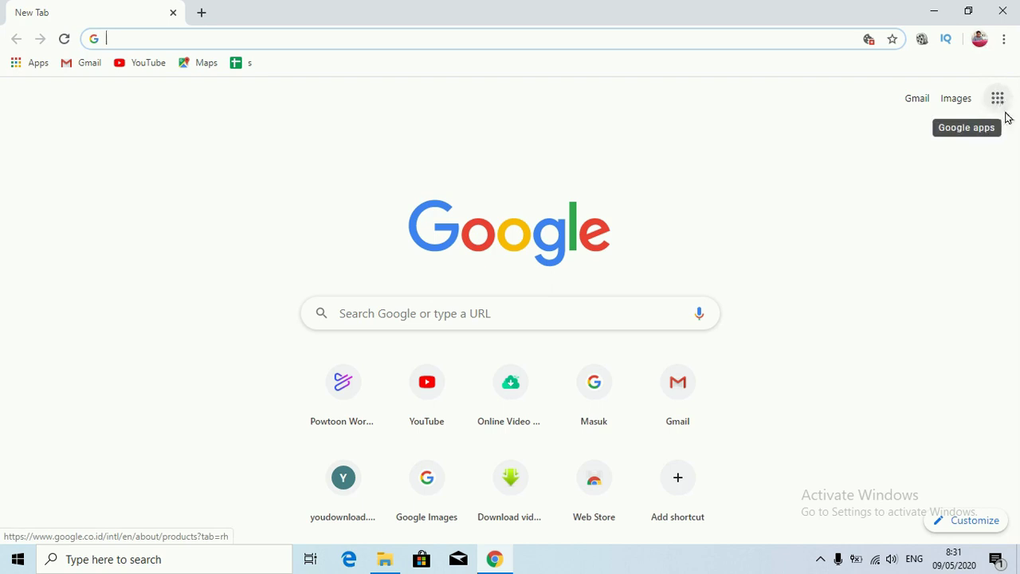
Open Google Sheets from the Google apps and create a new blank spreadsheet.
click(1001, 112)
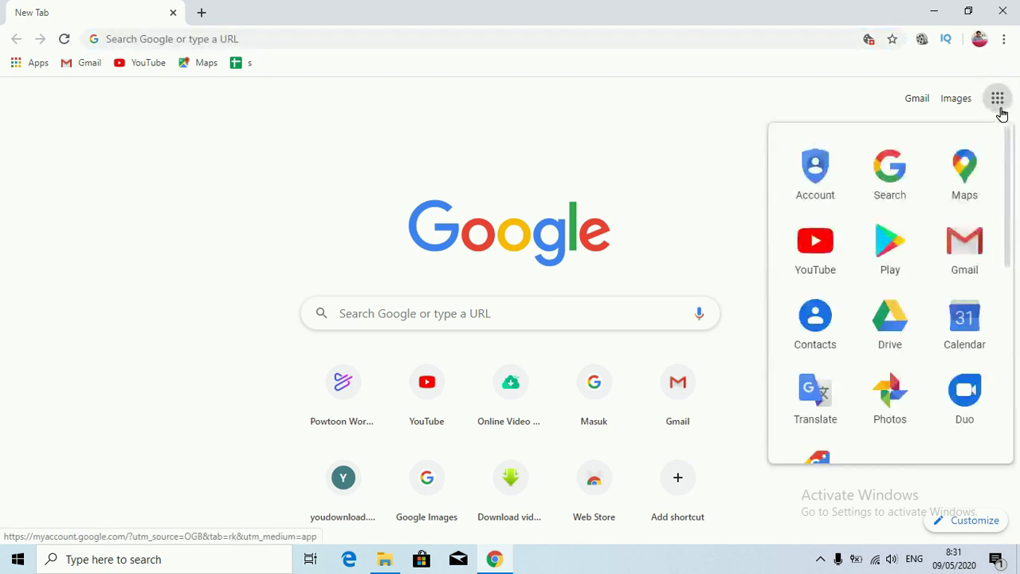
scroll(1010, 208, down, 1)
drag(1008, 209, 1004, 300)
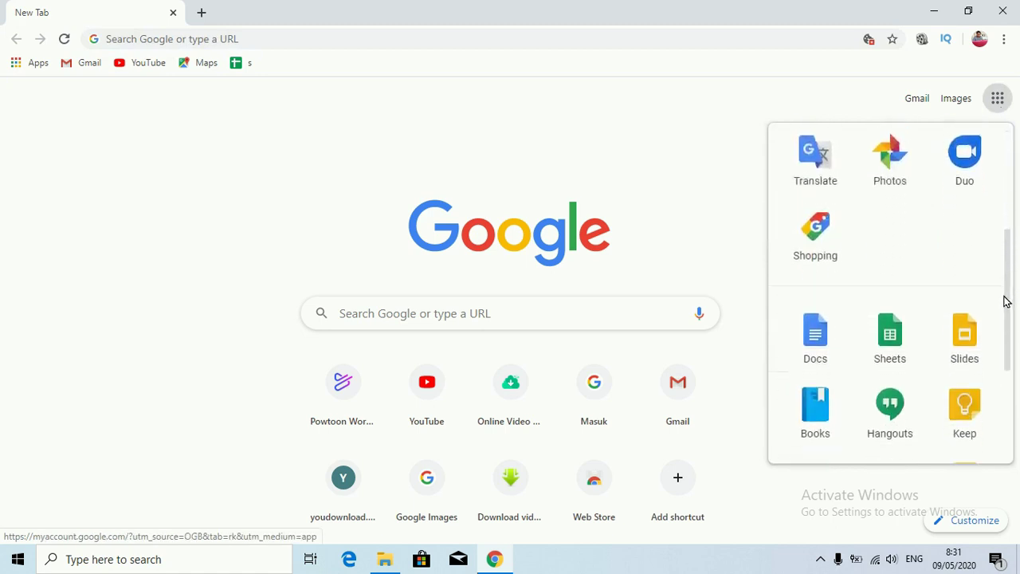
click(892, 347)
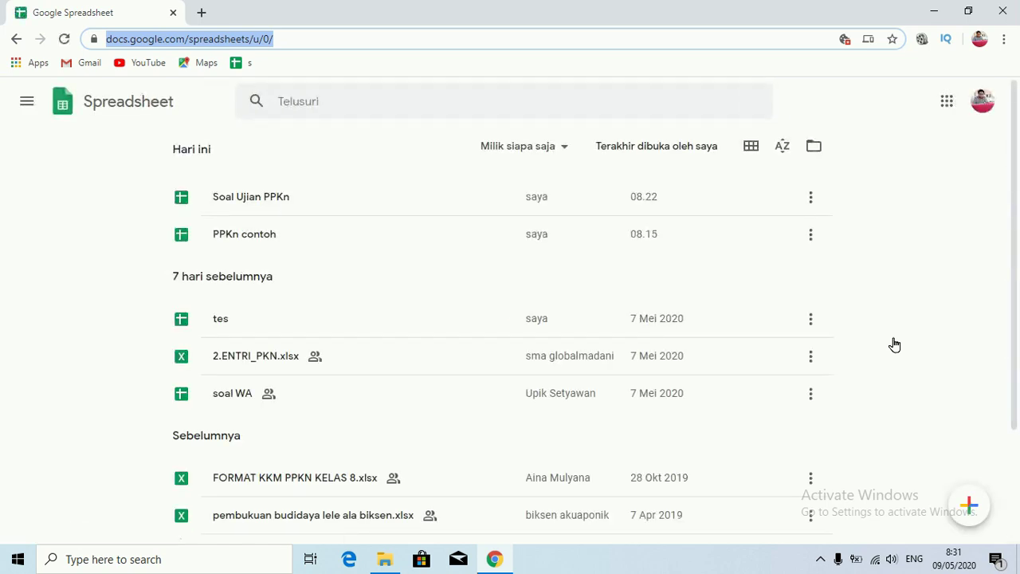
click(867, 359)
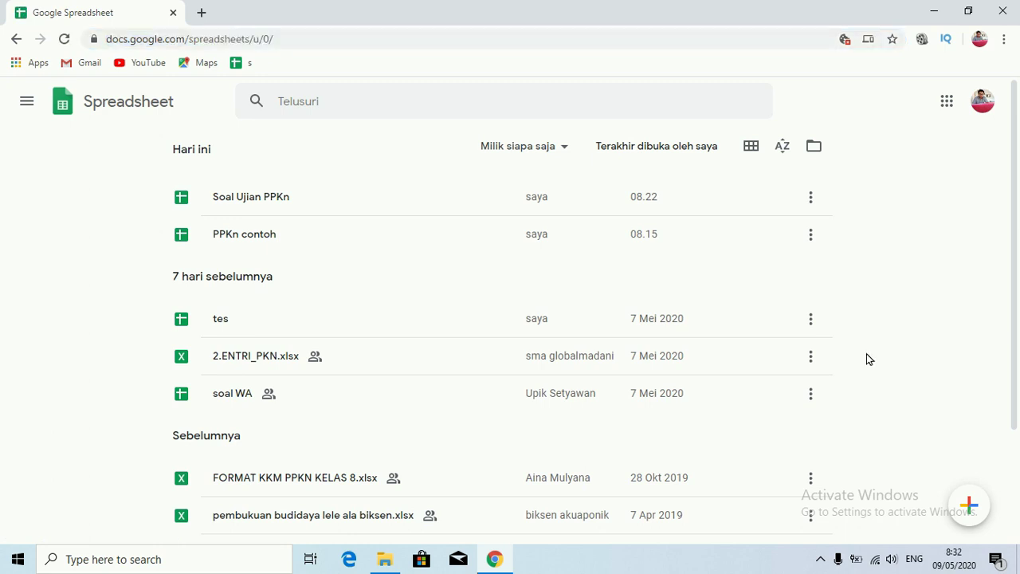
click(971, 513)
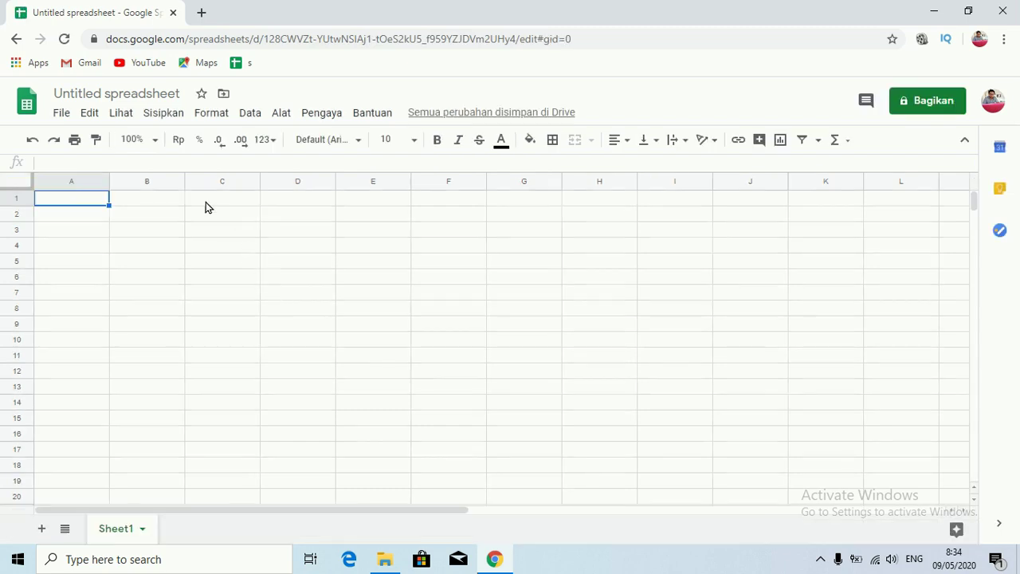
Enter the column headers PESAN MASUK in cell A1 and BALASAN in cell B1.
click(136, 93)
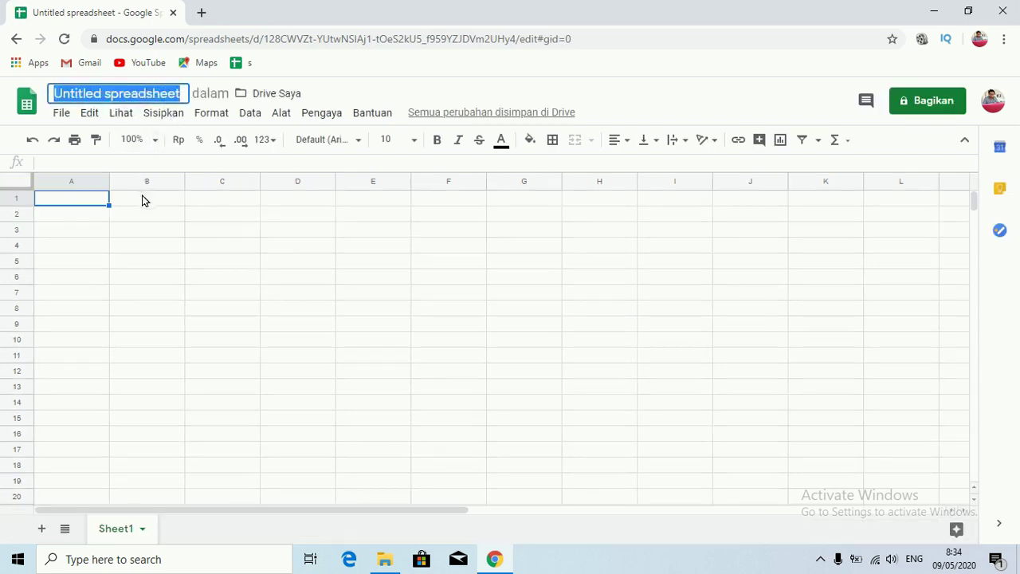
click(144, 200)
click(104, 202)
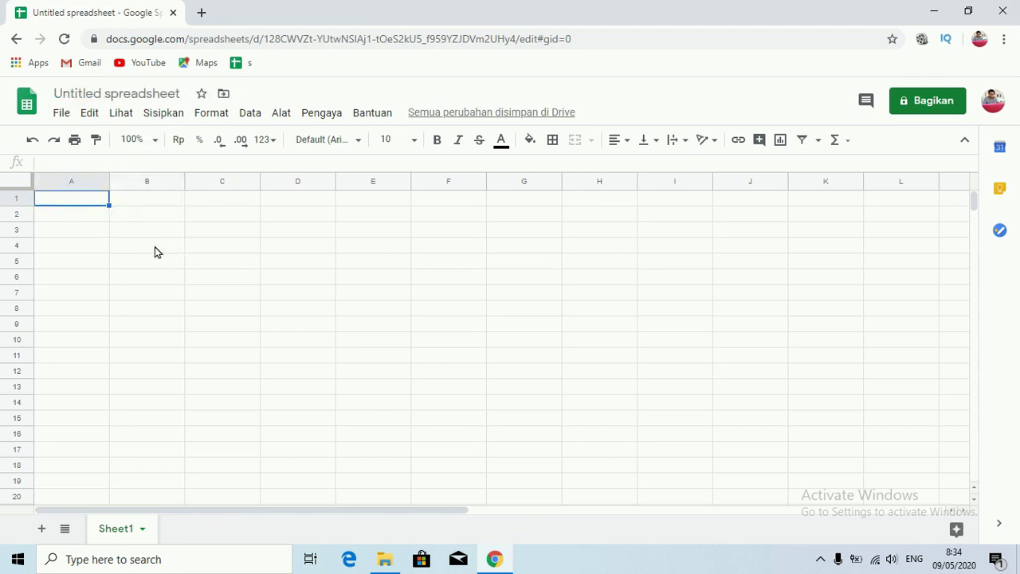
text(d)
key(BackSpace)
text(PE)
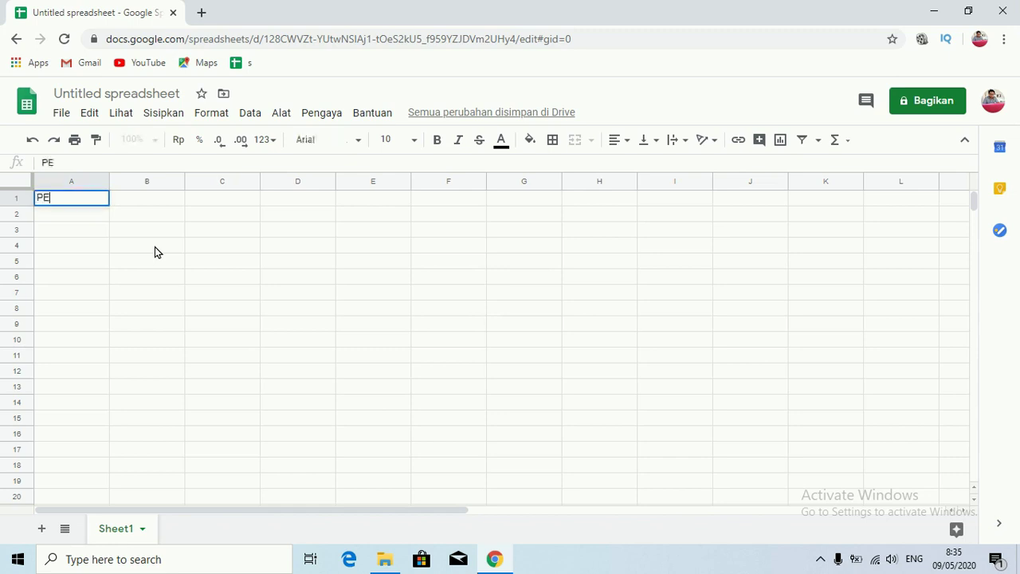
text(SAN MASUK)
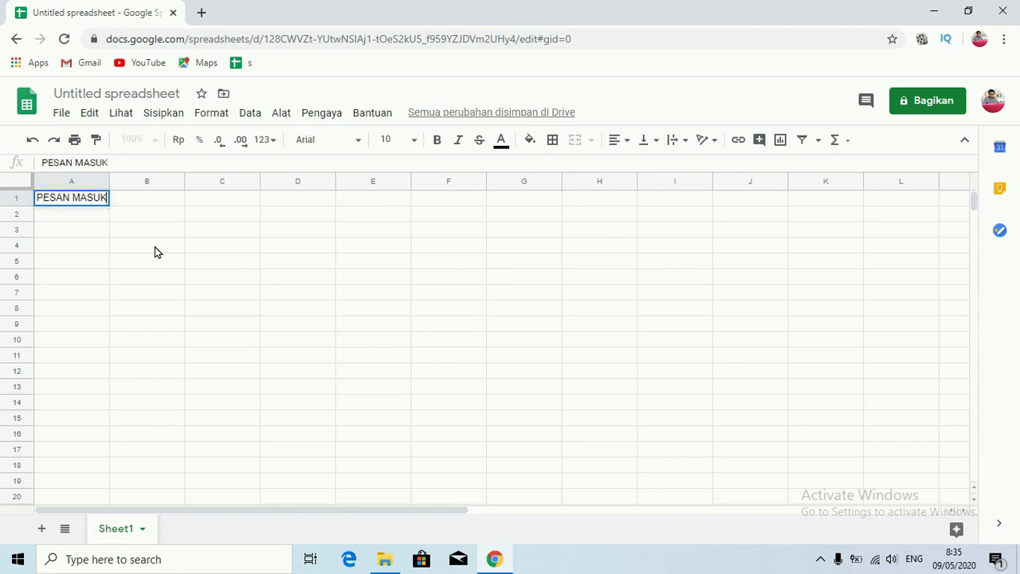
key(Tab)
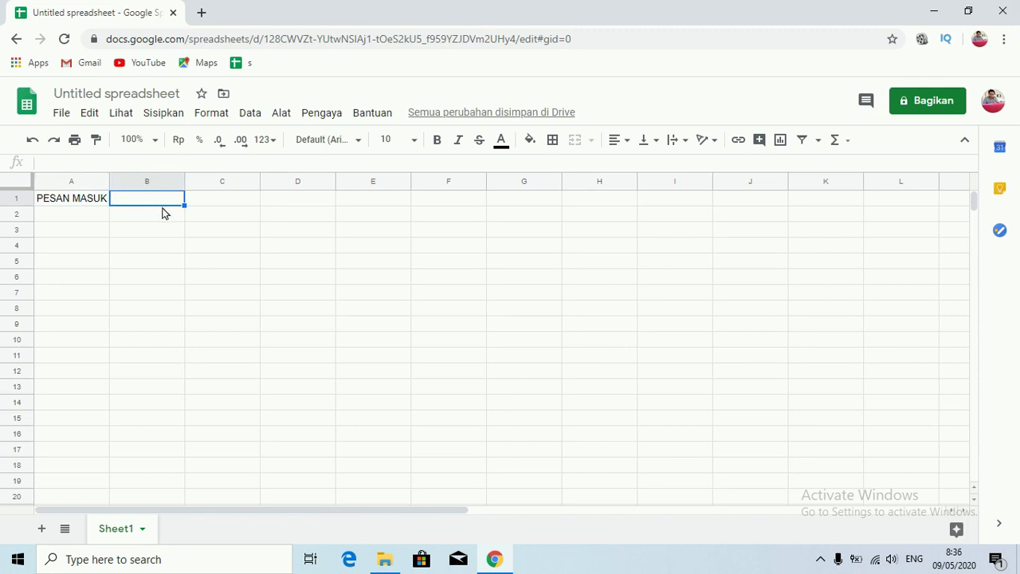
text(BALASAN)
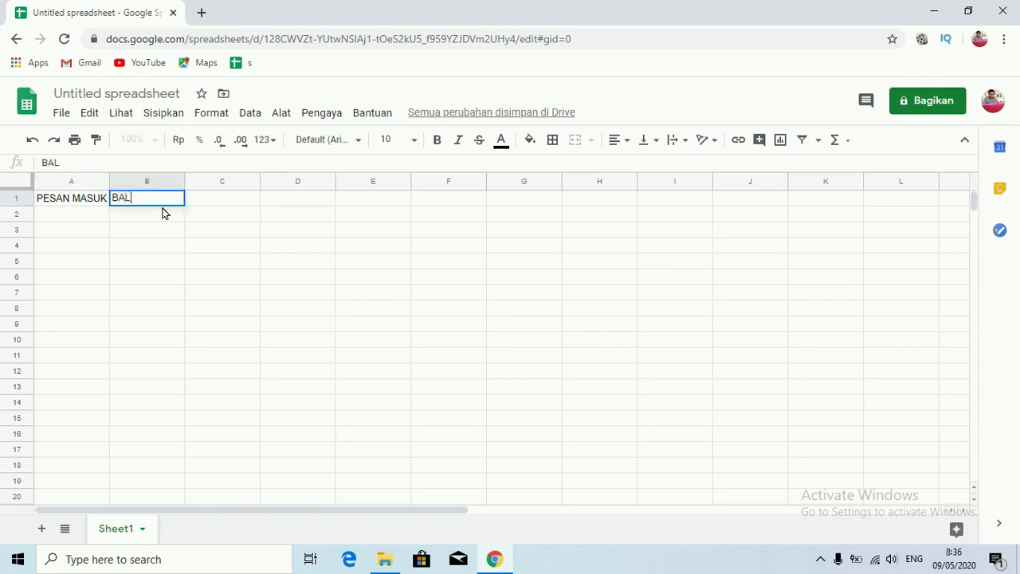
key(Return)
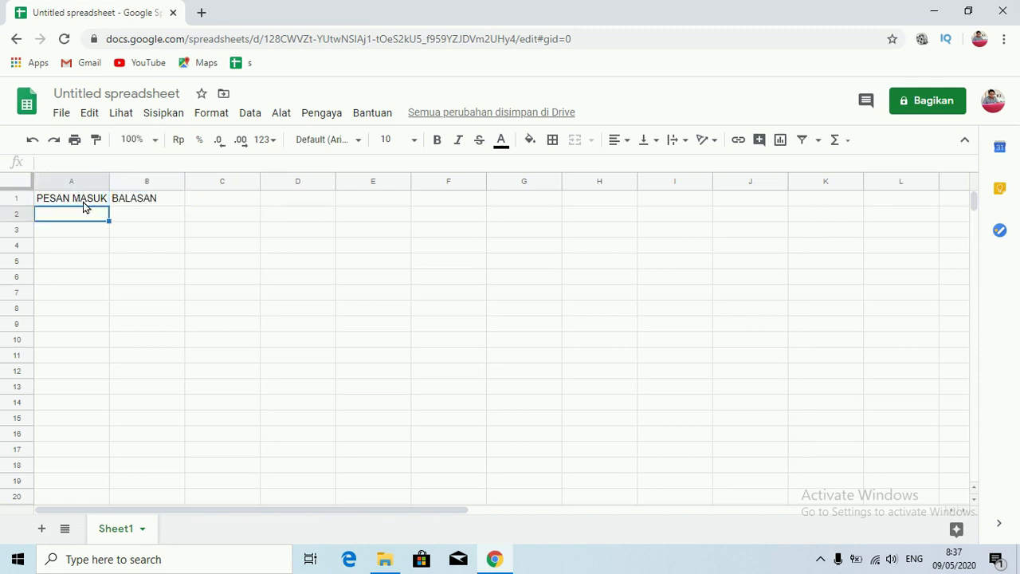
click(84, 200)
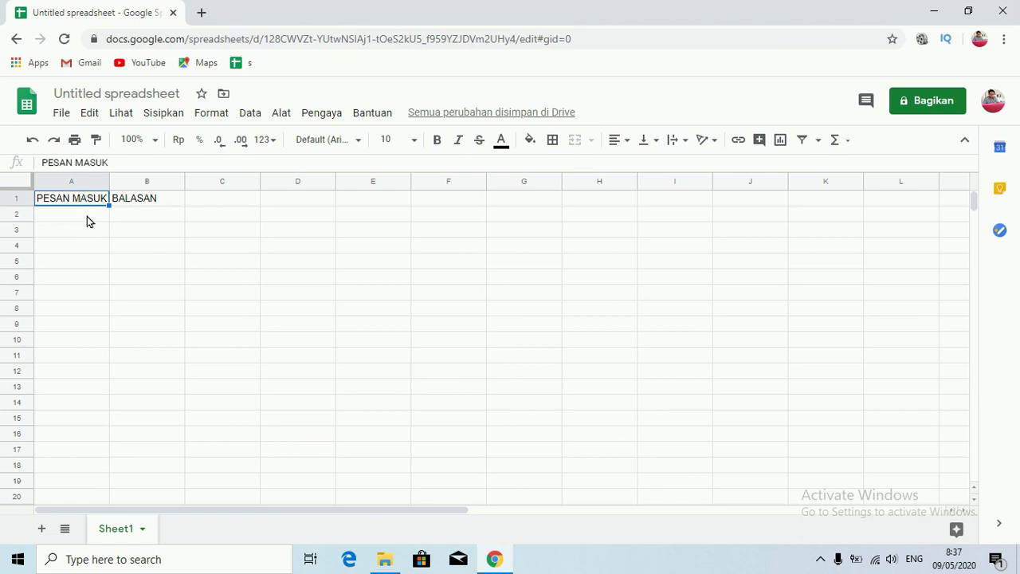
click(88, 231)
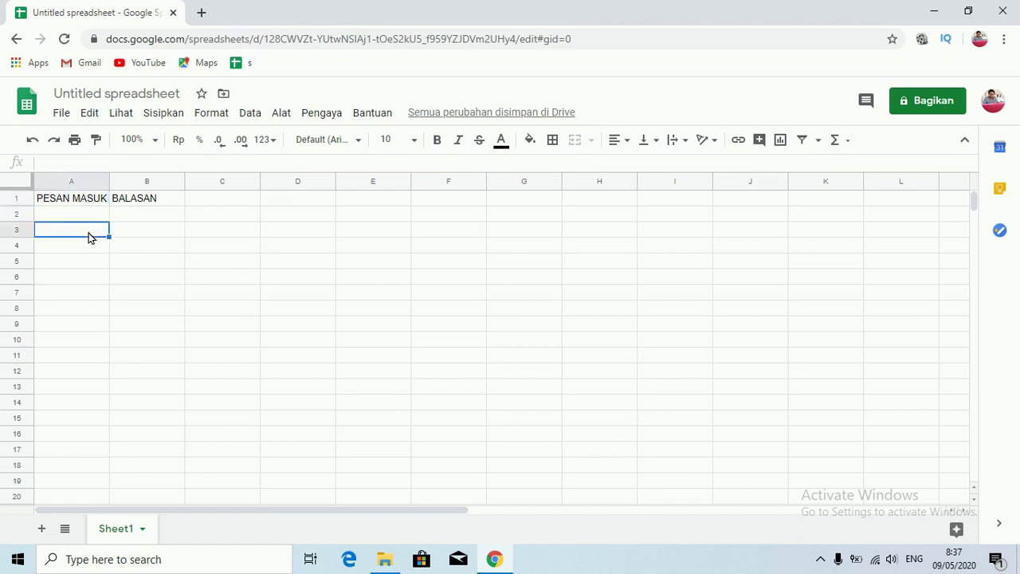
click(136, 217)
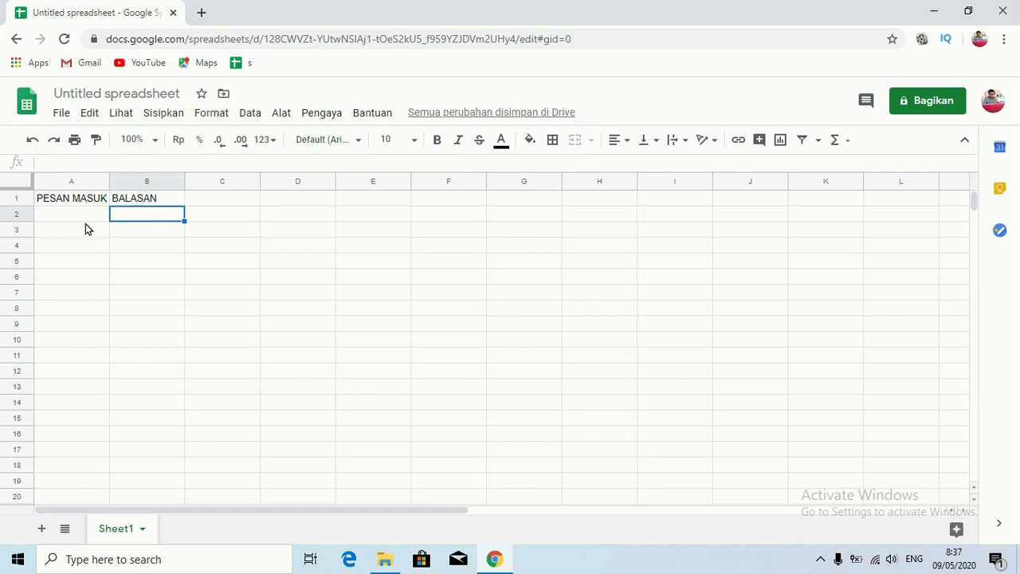
click(139, 203)
click(141, 219)
click(144, 233)
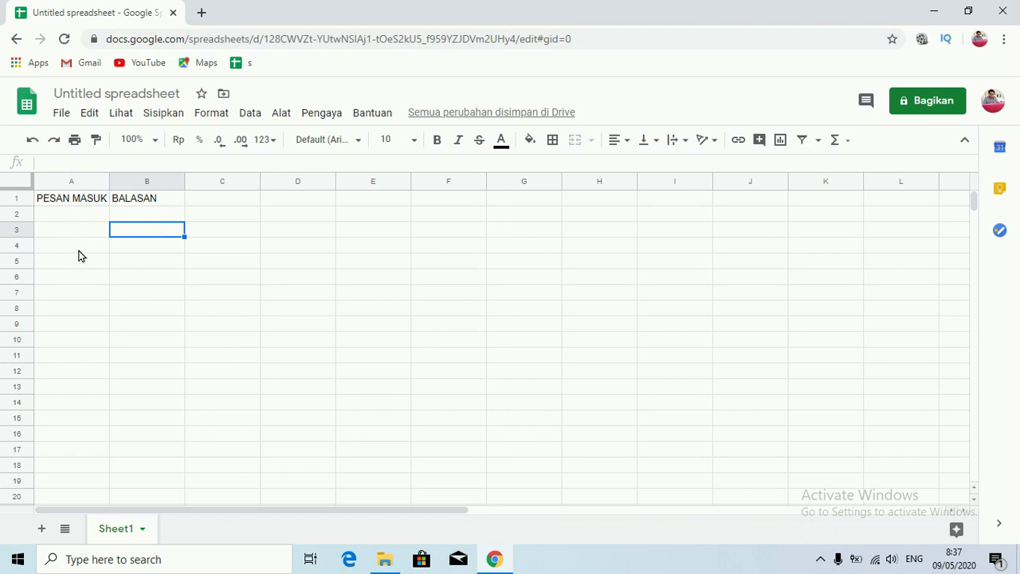
click(81, 217)
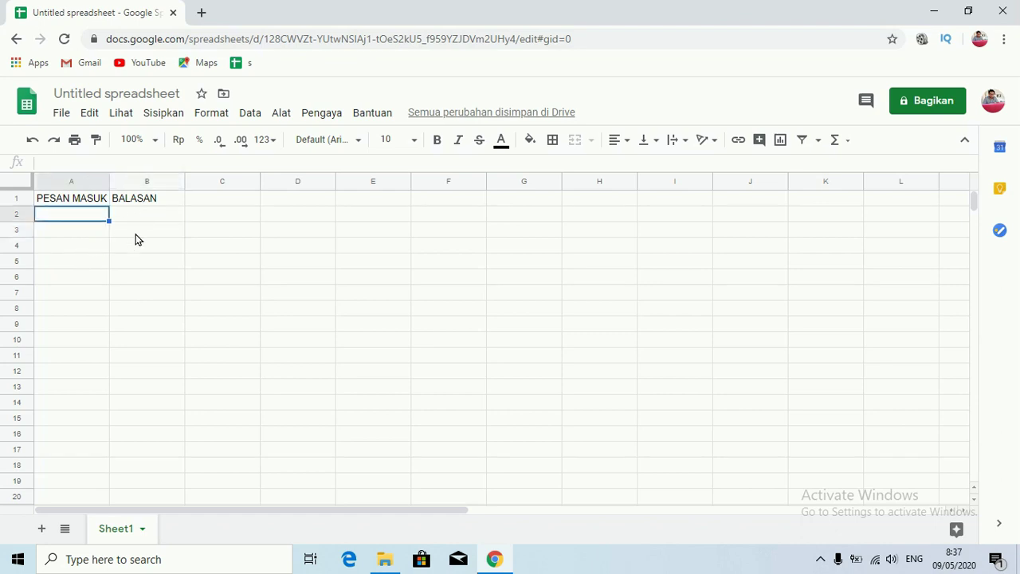
click(137, 233)
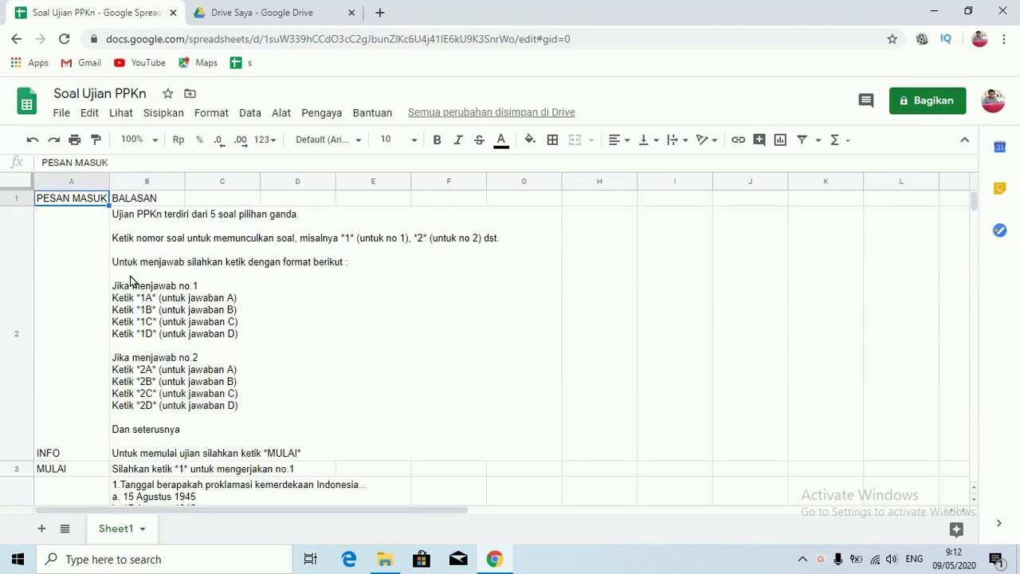
Examine the INFO and MULAI keywords and their reply texts in rows 2 and 3 of the Soal Ujian PPKn sheet.
click(79, 331)
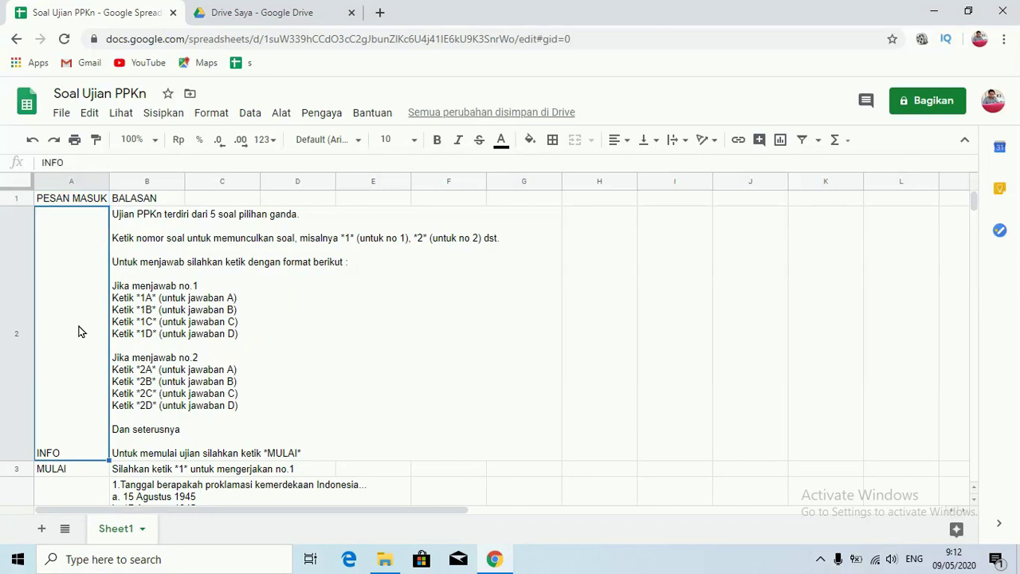
click(168, 339)
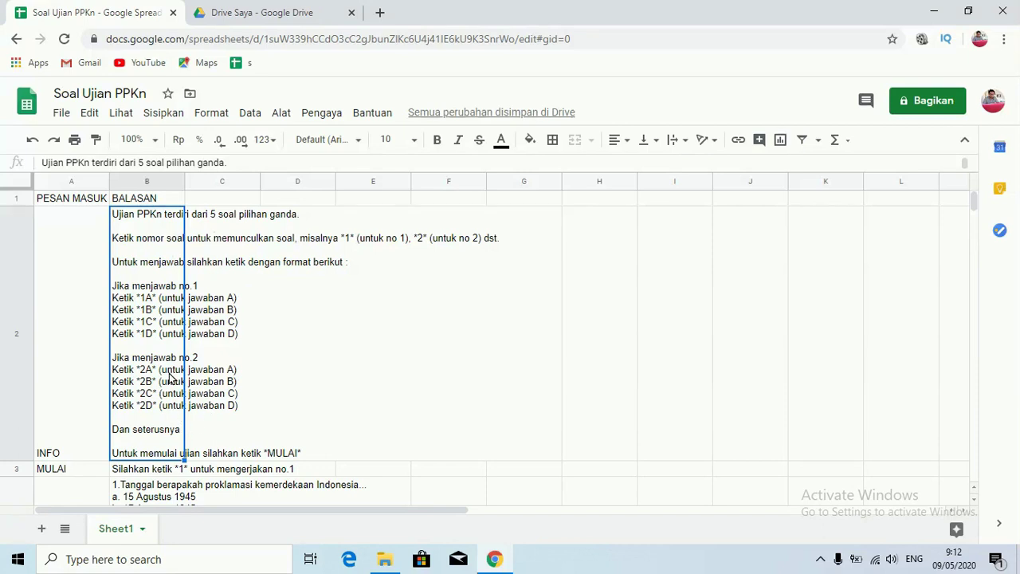
click(52, 472)
click(148, 456)
click(76, 469)
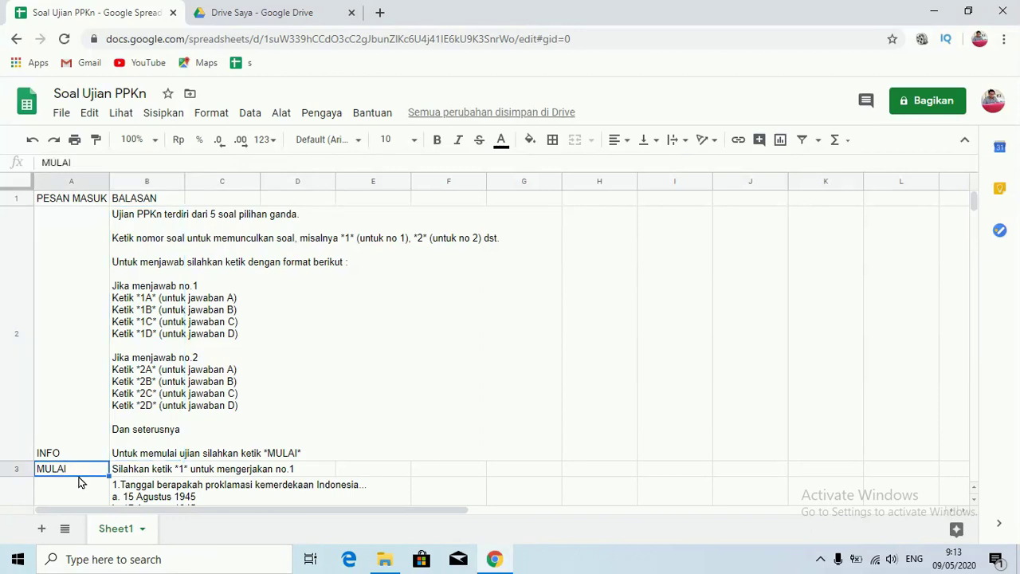
click(146, 474)
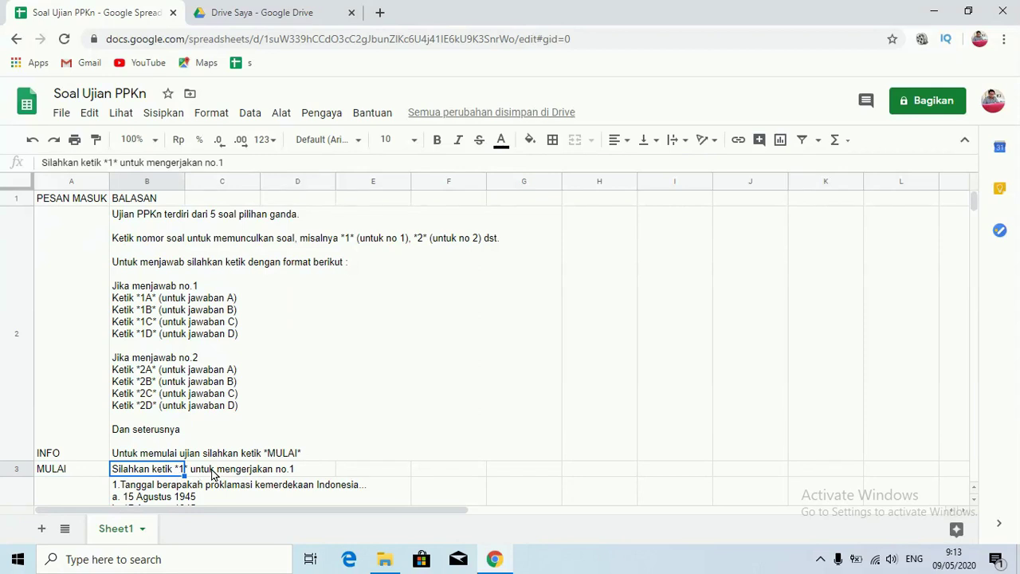
Examine question 1 in row 4 and its answer keywords 1A to 1D in column A.
click(972, 499)
click(973, 499)
click(76, 241)
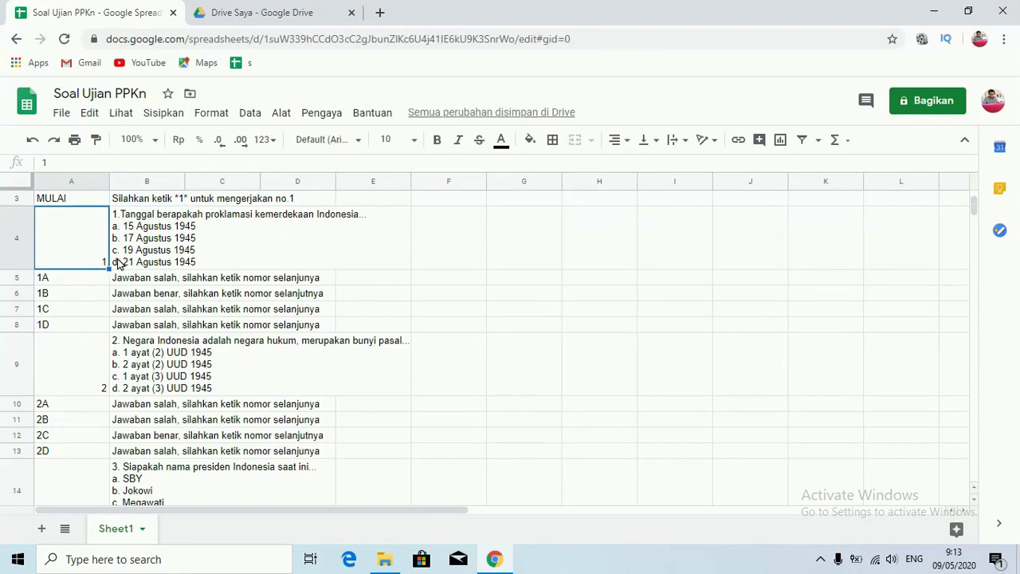
click(154, 251)
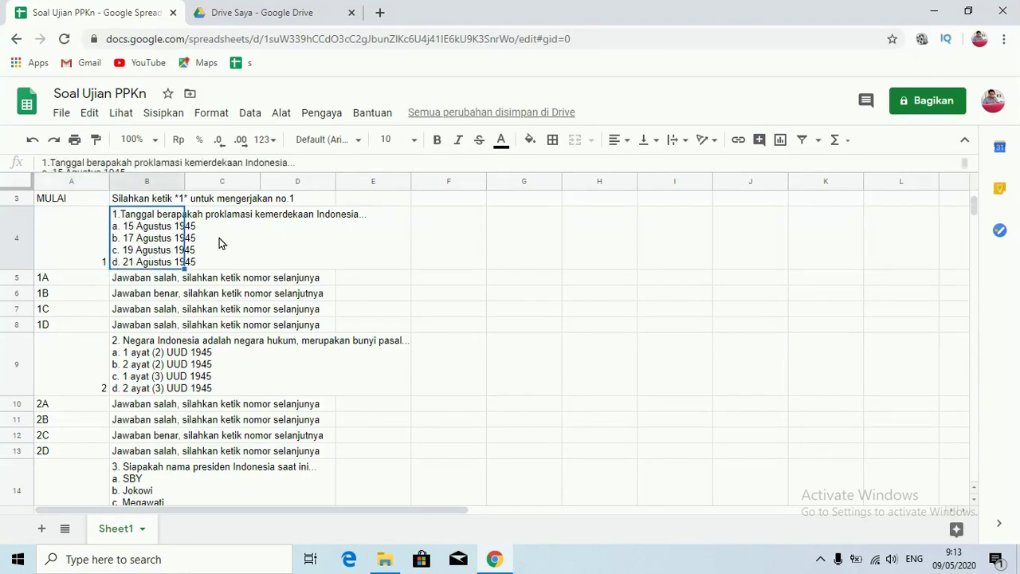
click(77, 280)
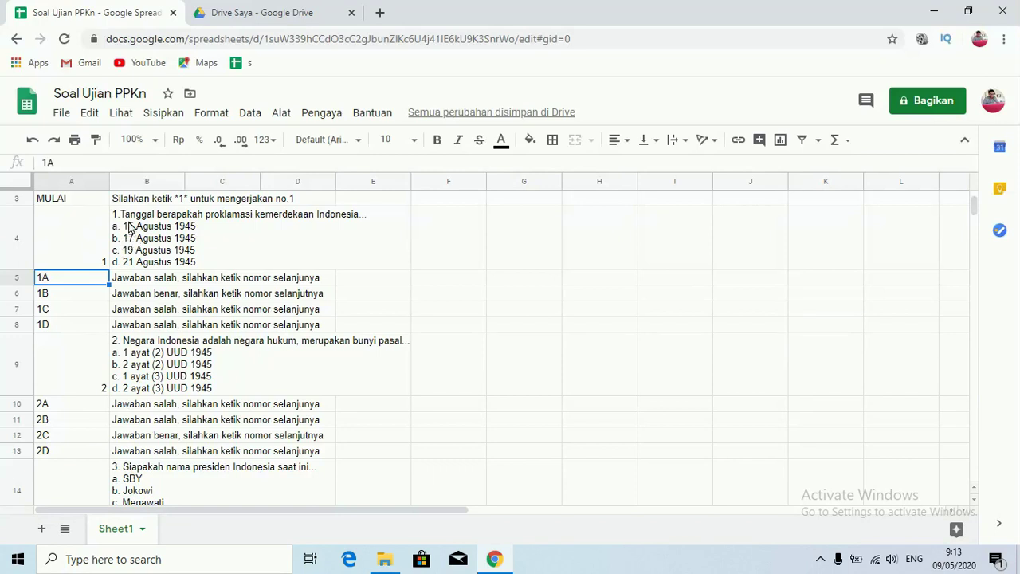
click(48, 295)
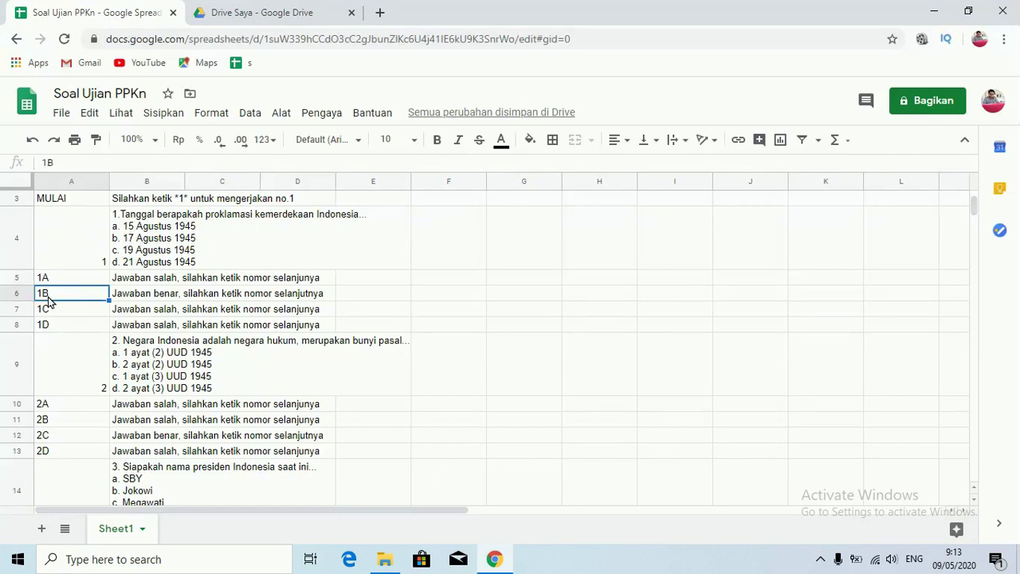
click(53, 314)
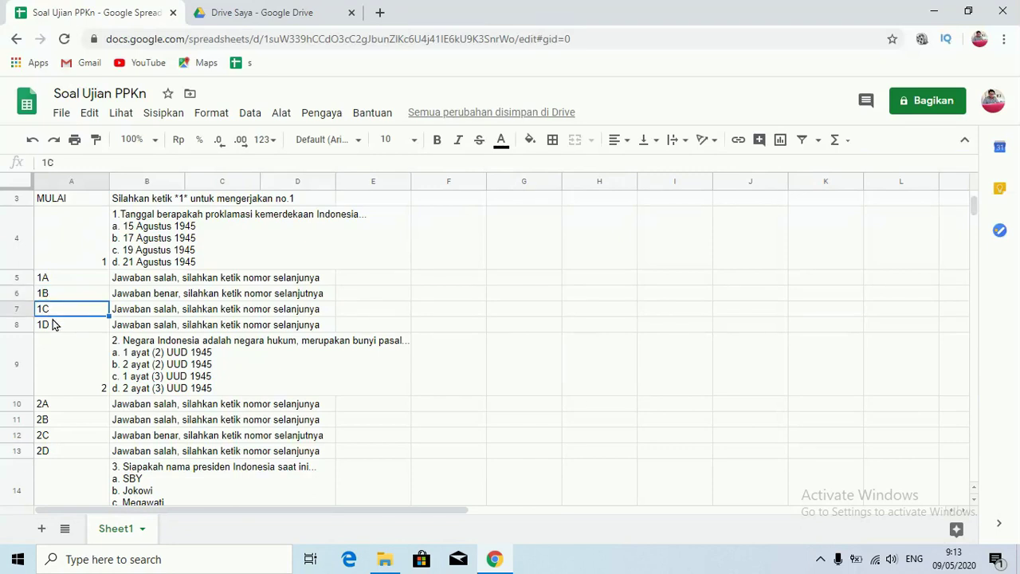
click(52, 328)
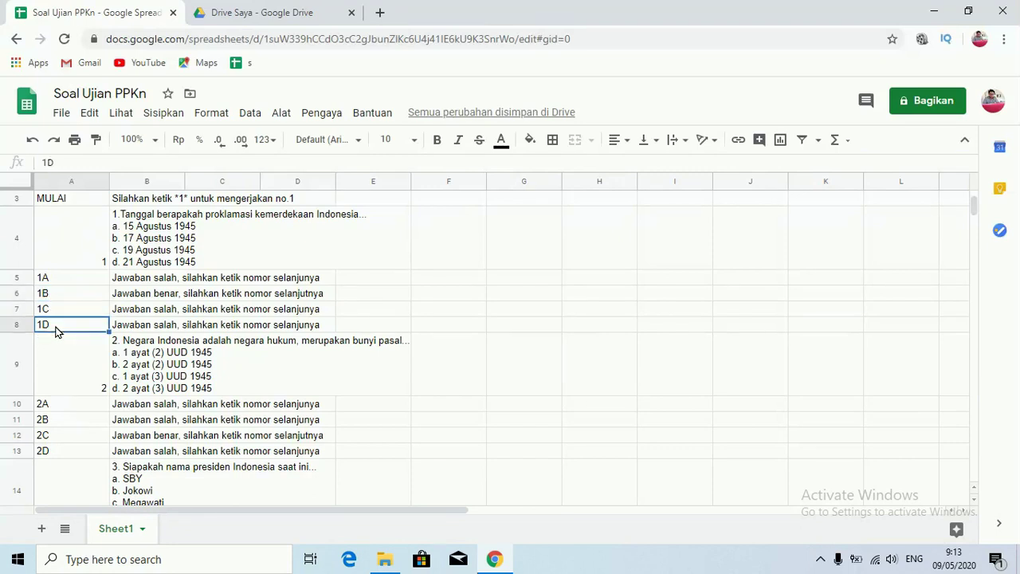
Review the replies in B5:B8 that are assigned to the answers 1A to 1D.
click(132, 281)
click(141, 296)
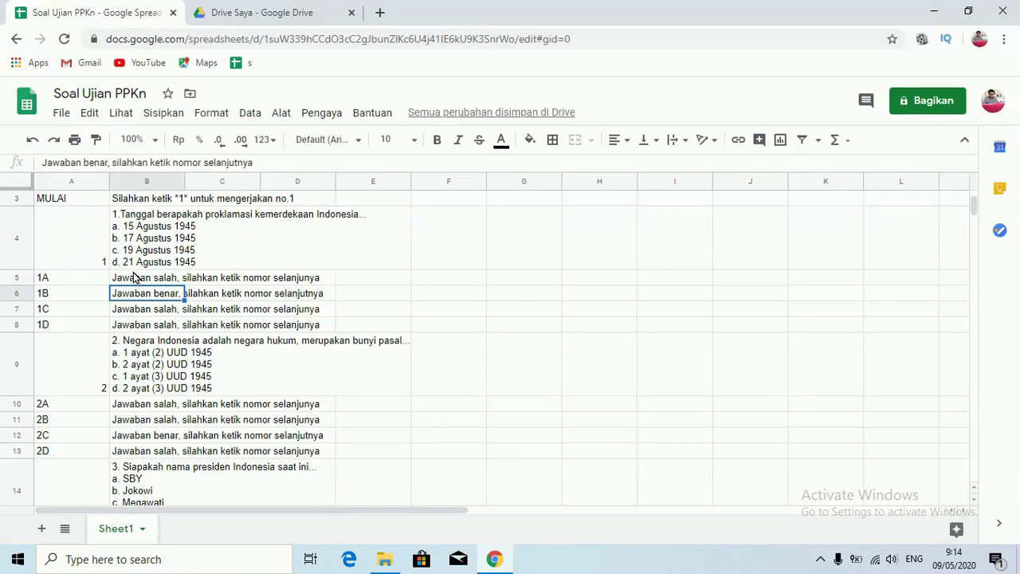
key(Up)
key(Up)
click(168, 281)
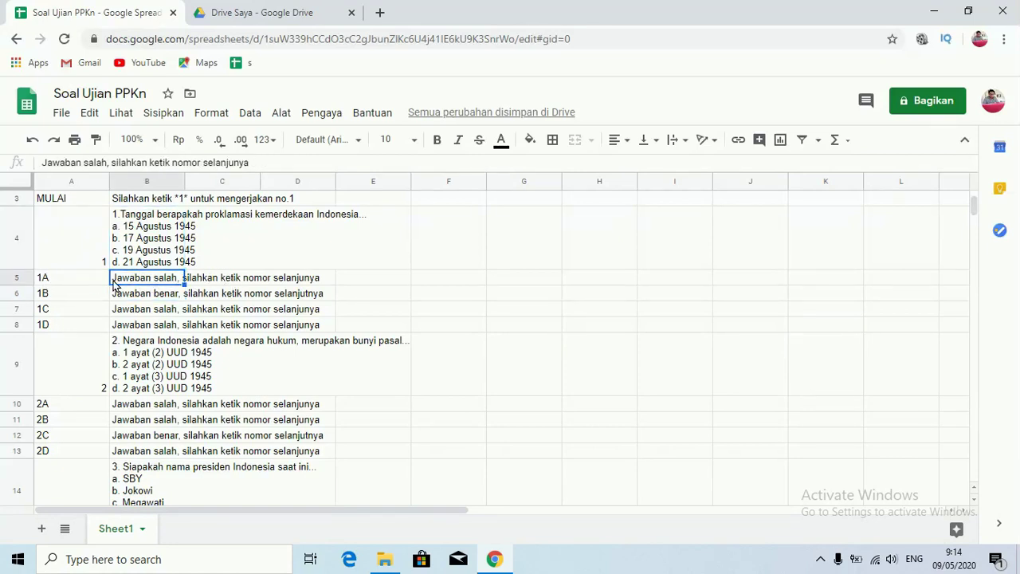
click(203, 281)
click(151, 283)
click(221, 283)
click(154, 285)
click(70, 295)
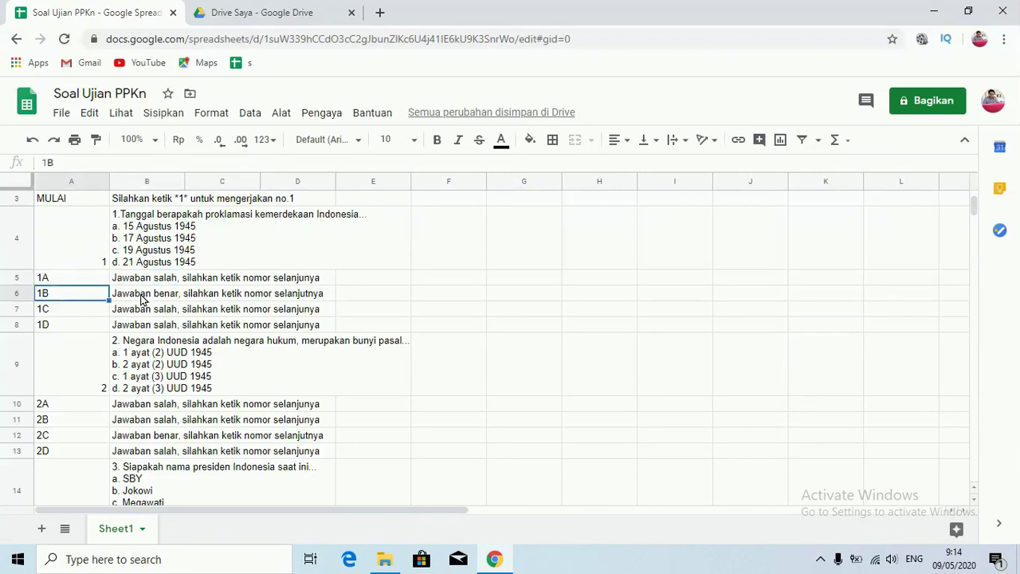
click(141, 296)
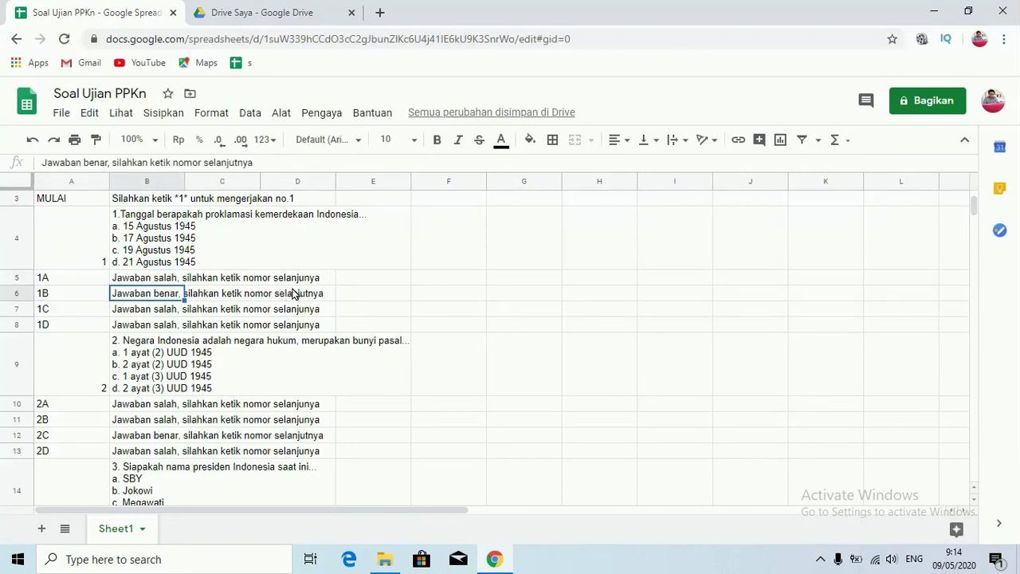
click(155, 312)
click(159, 326)
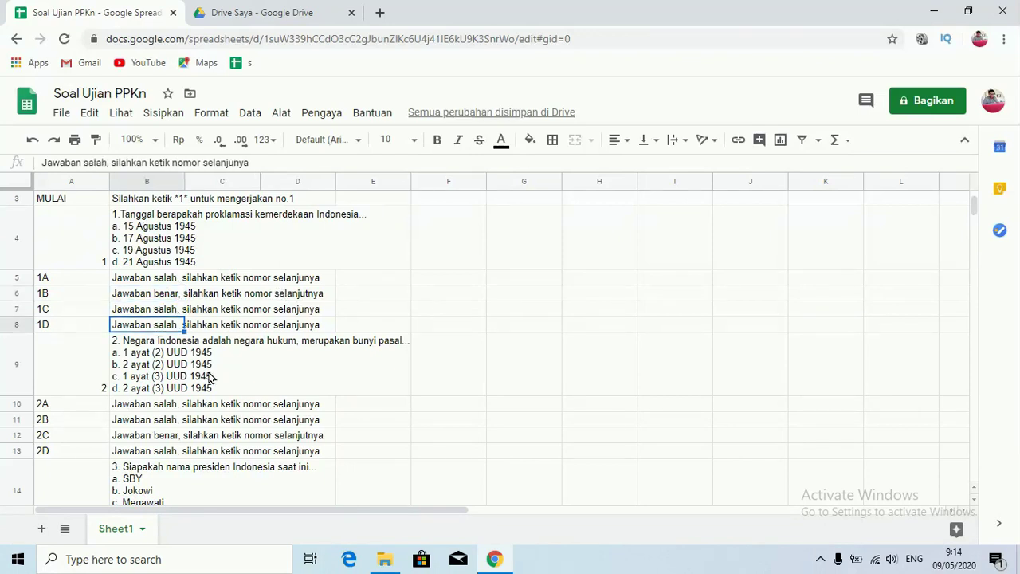
click(170, 278)
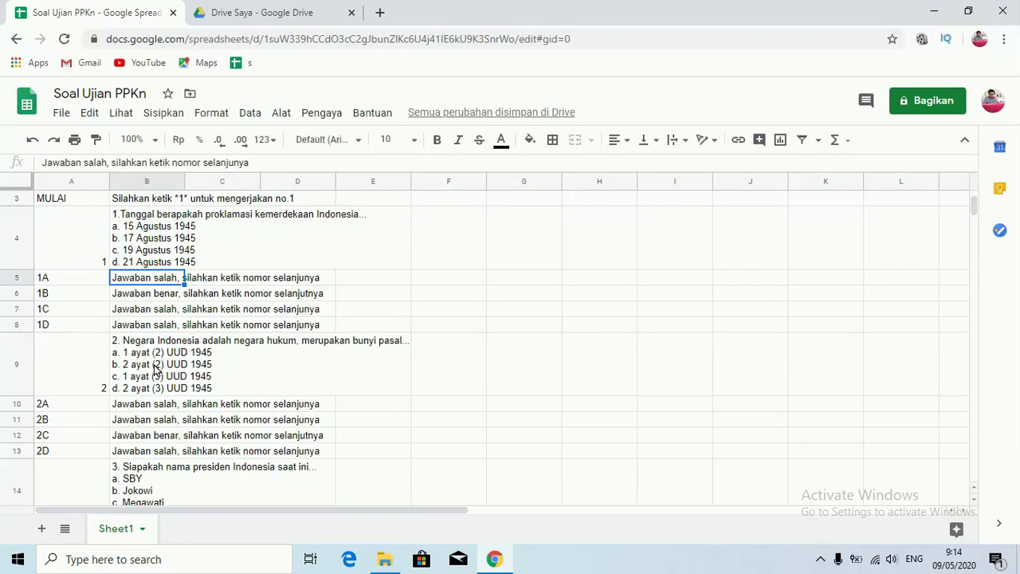
key(Down)
key(Down)
key(Down)
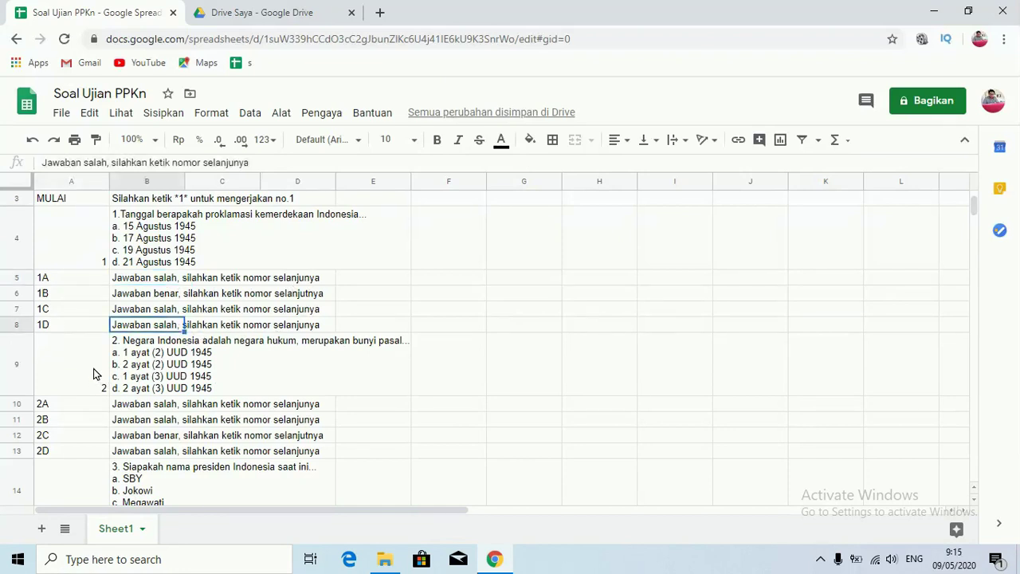
Review questions 2 to 6 with their answer keywords and replies down to row 33.
click(84, 370)
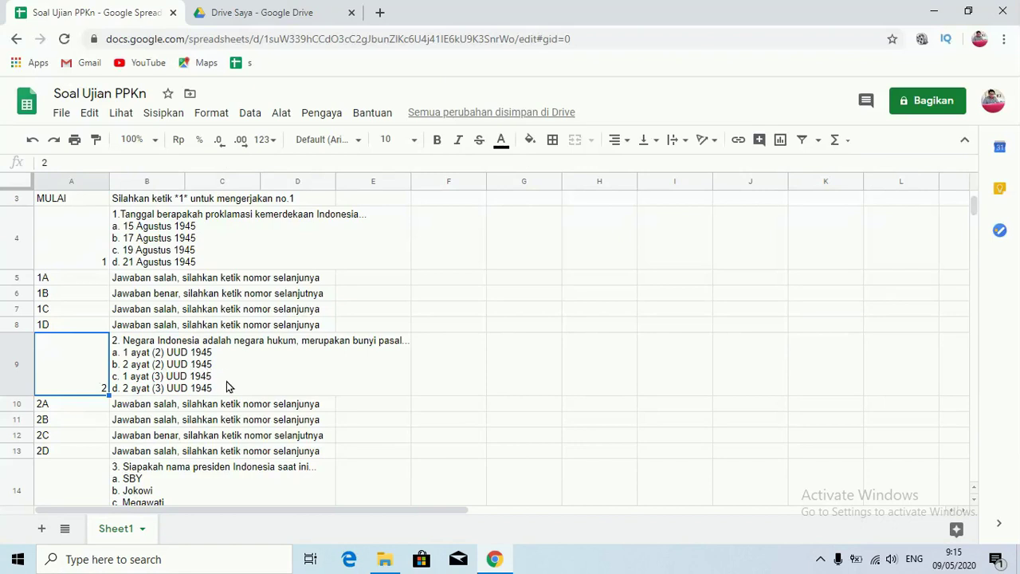
click(975, 504)
drag(976, 504, 975, 496)
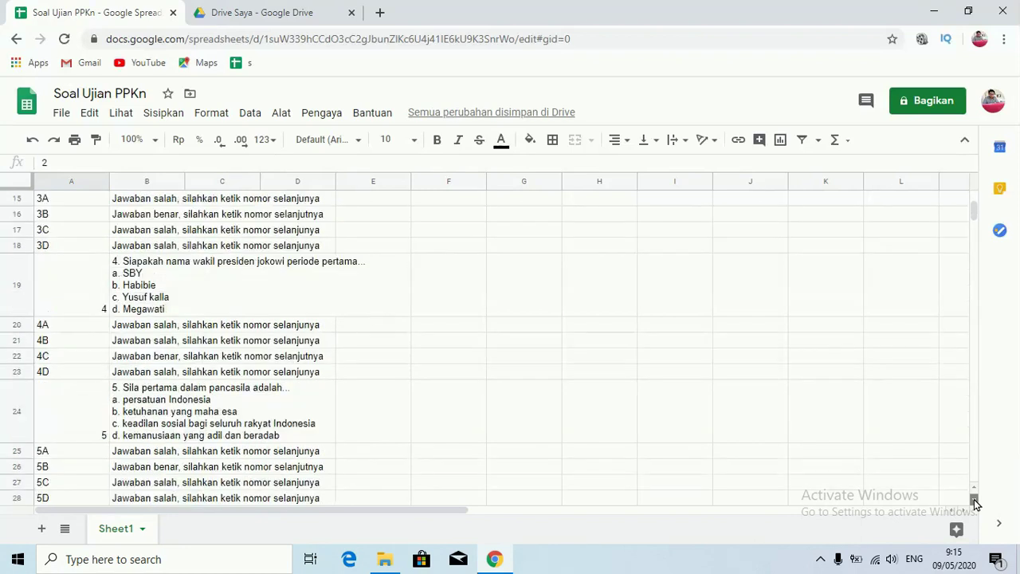
drag(975, 220, 974, 223)
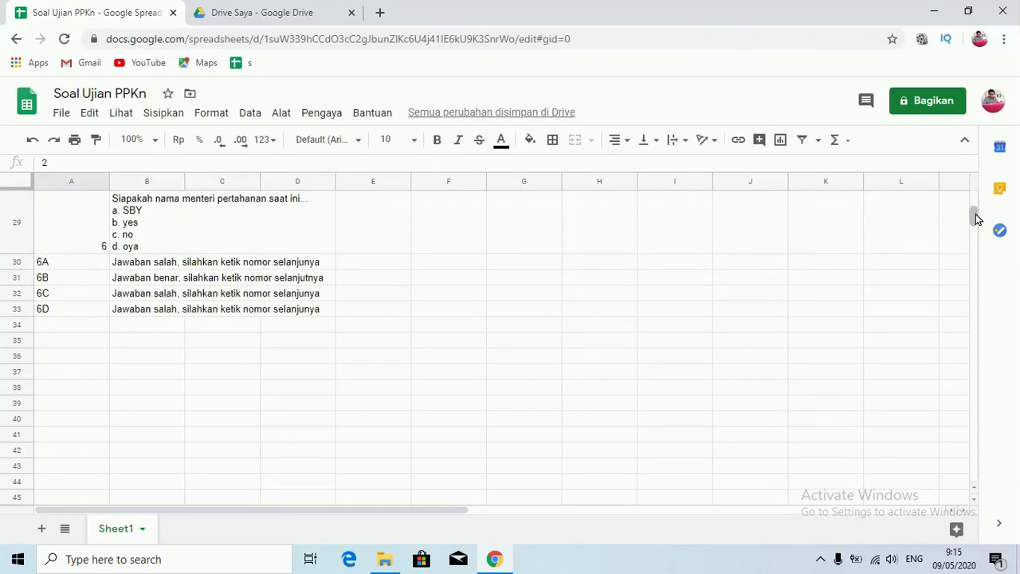
drag(975, 213, 974, 211)
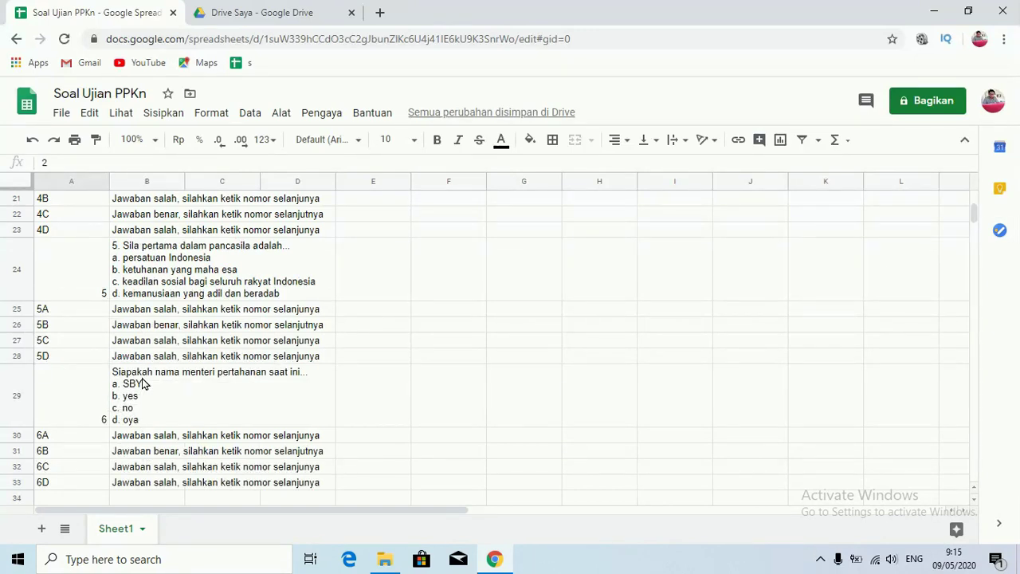
Replace the last three answer options of question 6 in cell B29 with "b. Prabowo", "c. yes" and "d. no", each on its own line.
click(80, 381)
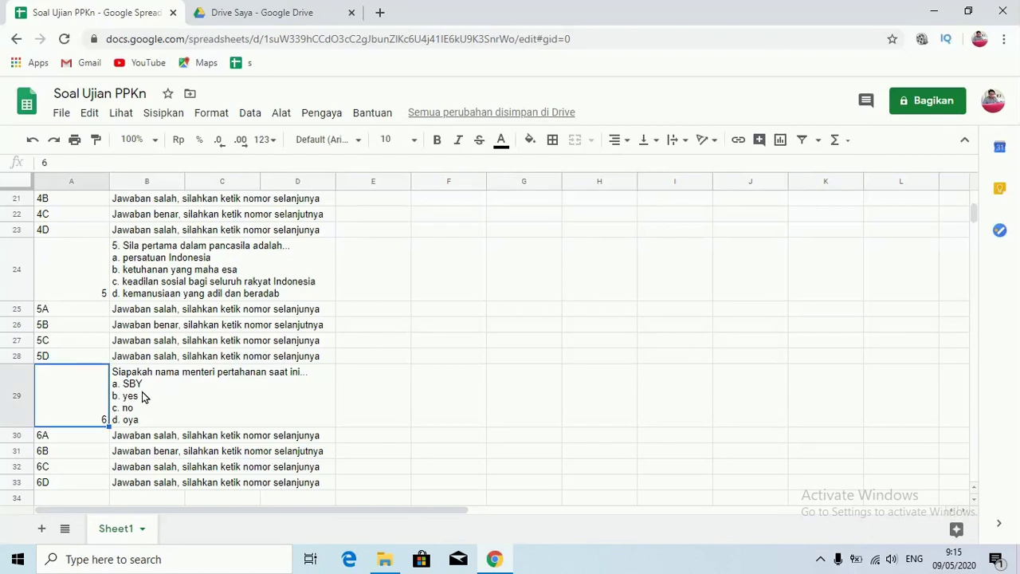
click(141, 396)
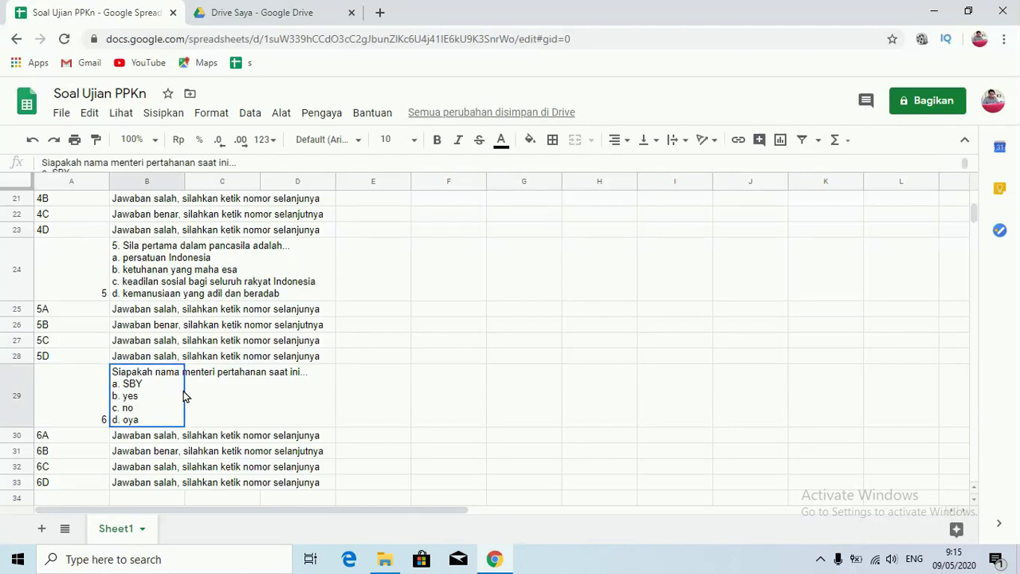
double_click(146, 422)
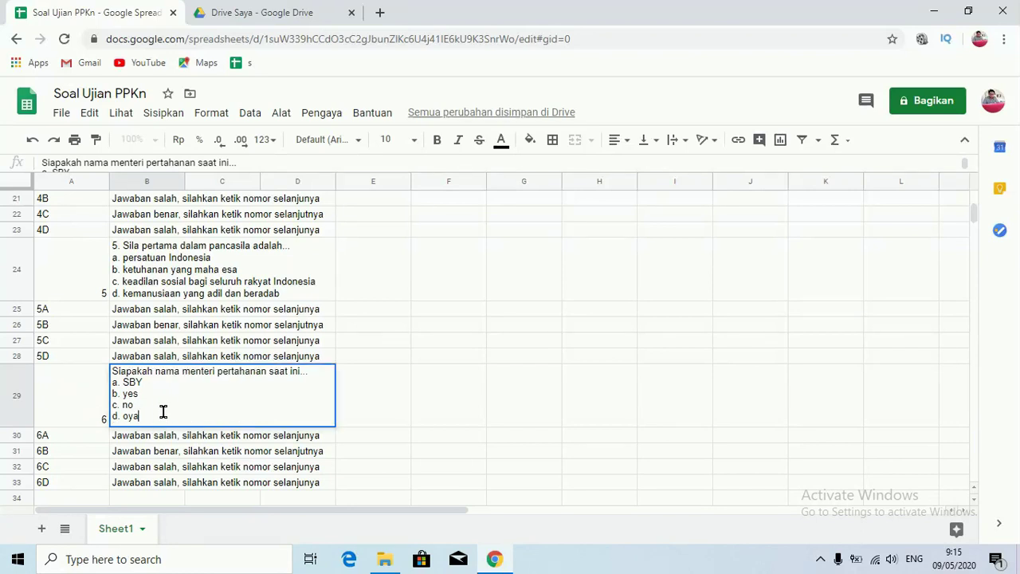
key(BackSpace)
key(BackSpace)
key(BackSpace)
key(BackSpace)
key(BackSpace)
key(BackSpace)
key(BackSpace)
key(BackSpace)
key(BackSpace)
key(BackSpace)
key(BackSpace)
key(BackSpace)
key(BackSpace)
key(BackSpace)
key(BackSpace)
key(BackSpace)
key(BackSpace)
key(BackSpace)
key(BackSpace)
key(BackSpace)
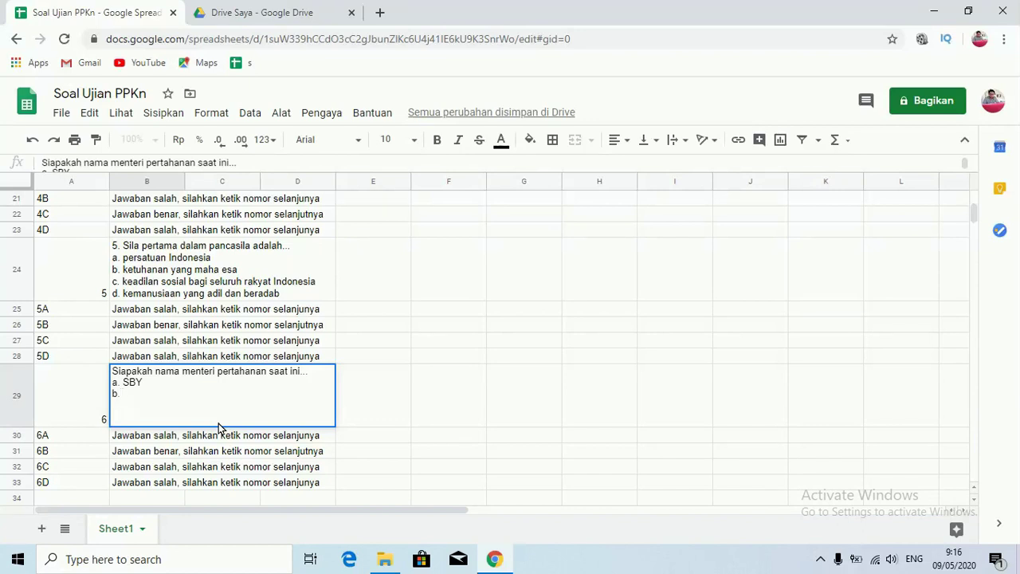
text(a)
key(ctrl+Return)
text(c. yes)
key(ctrl+Return)
text(d. no)
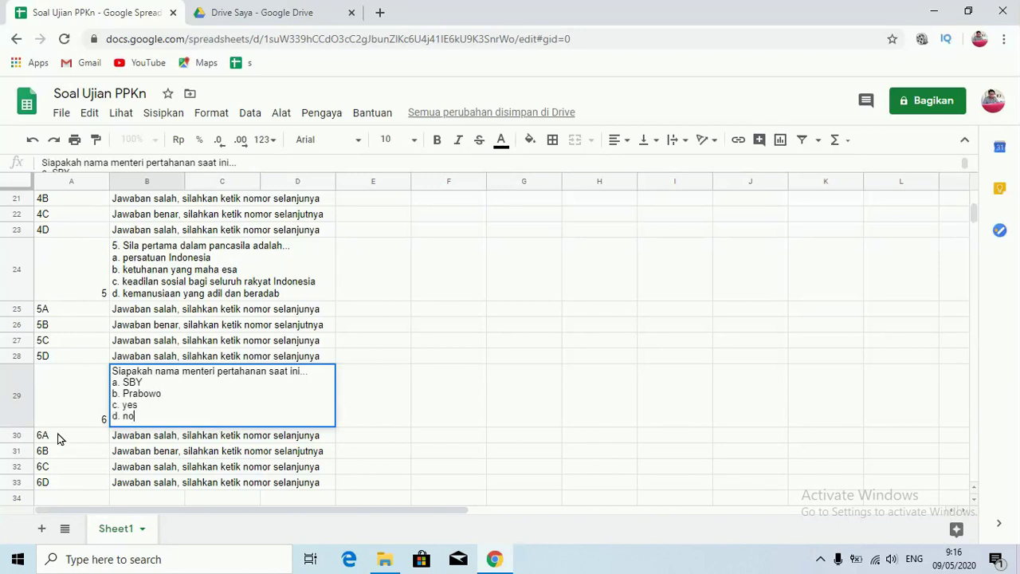
click(57, 437)
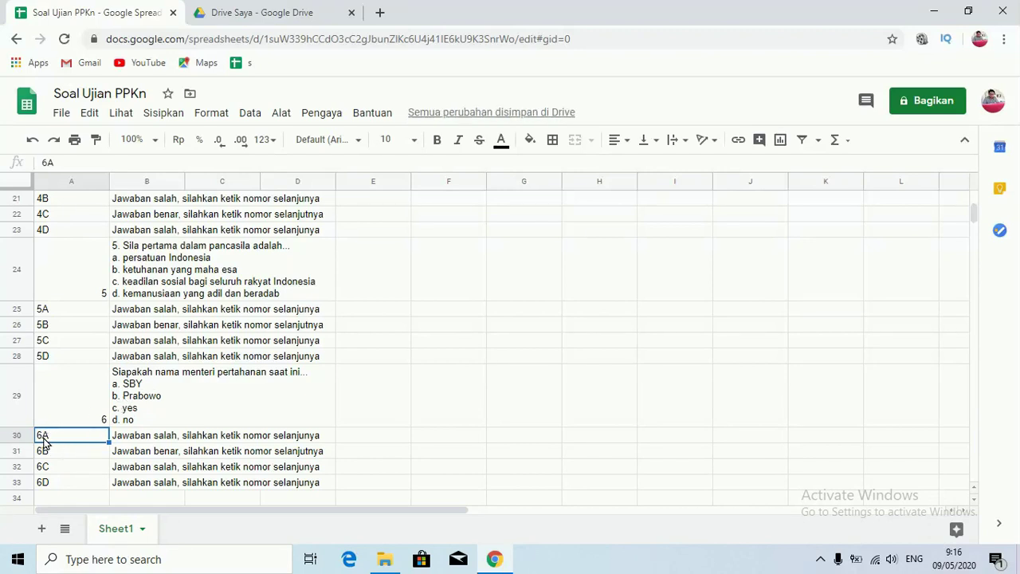
Examine question number 6 in column A and the reply assigned to keyword 6A in row 30.
click(102, 423)
click(64, 440)
click(142, 438)
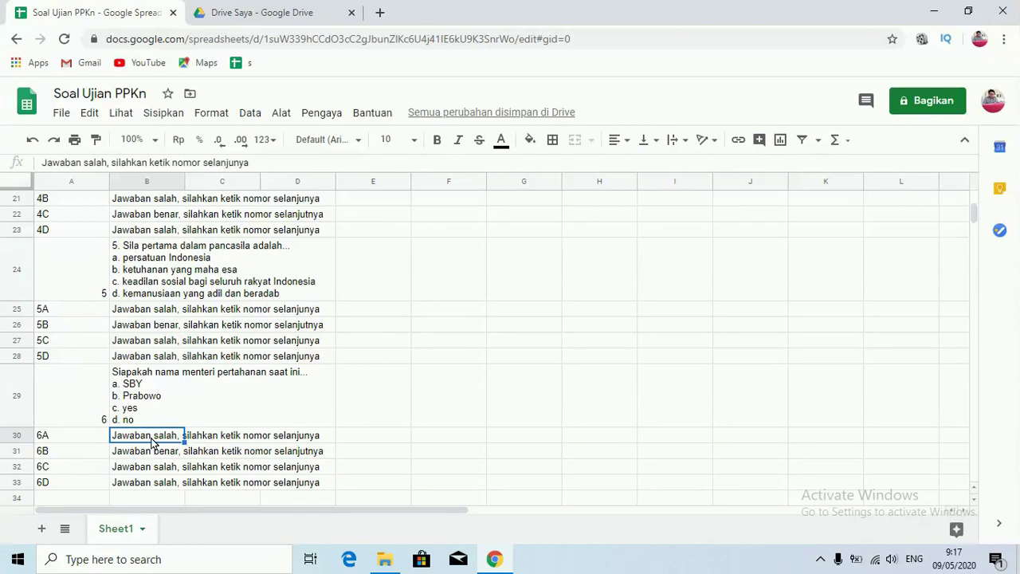
click(206, 443)
click(160, 443)
click(305, 438)
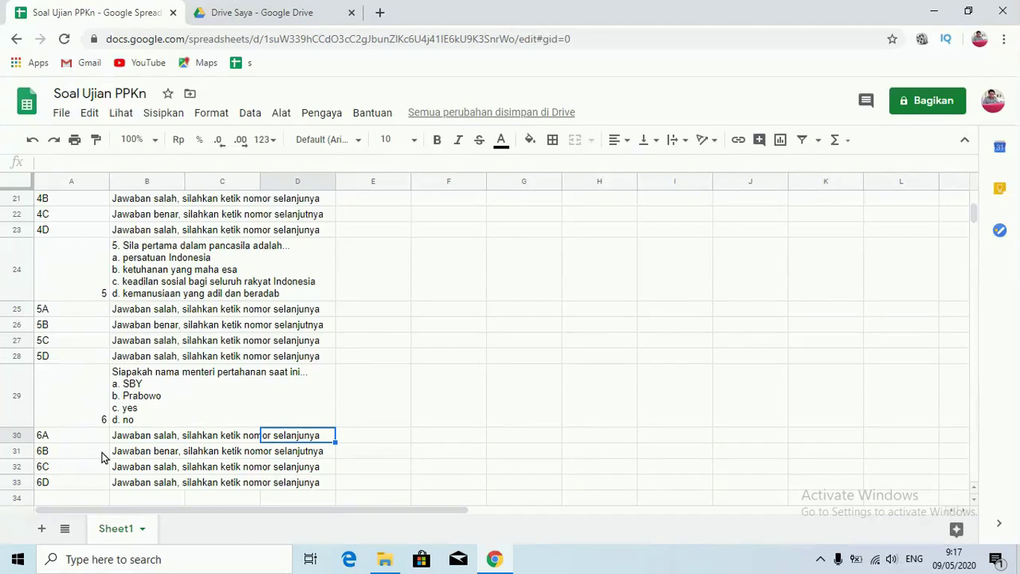
Check the reply for keyword 6B against question 6's options, and review the replies for 6C and 6D.
click(69, 456)
click(148, 455)
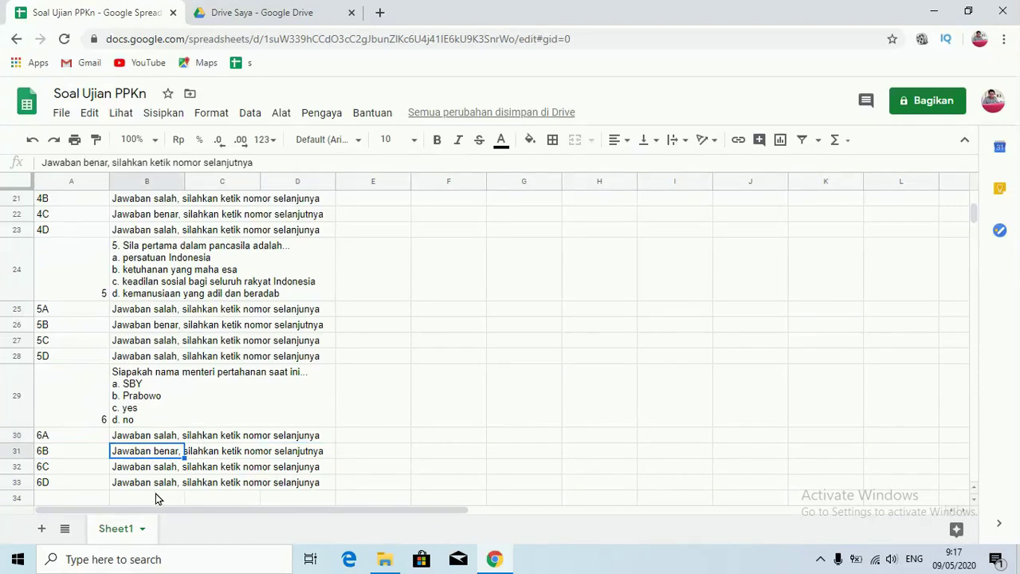
click(136, 399)
click(149, 451)
click(149, 469)
click(149, 483)
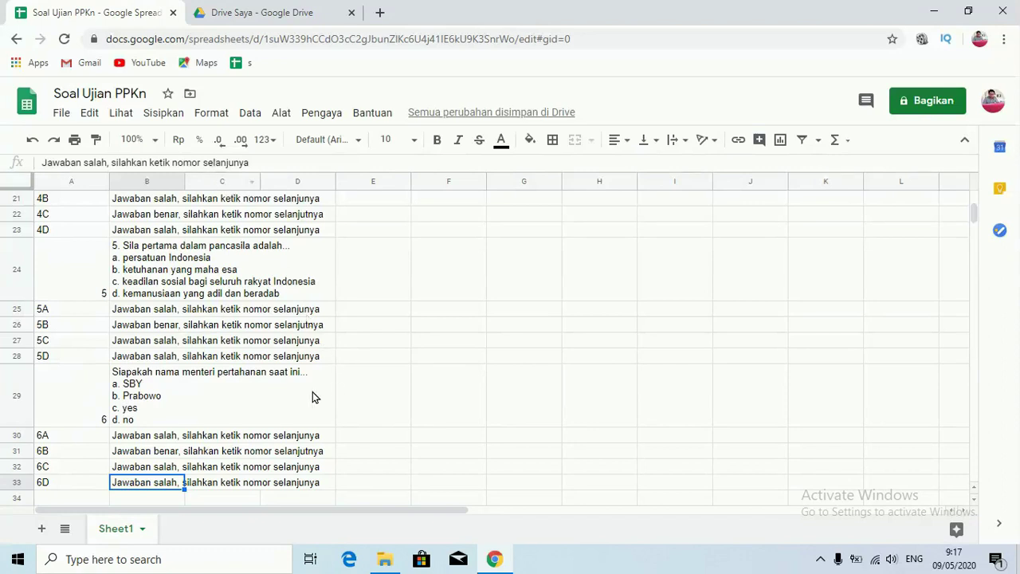
Open the Drive Saya folder holding the Soal Ujian PPKn sheet in a new browser tab.
click(192, 96)
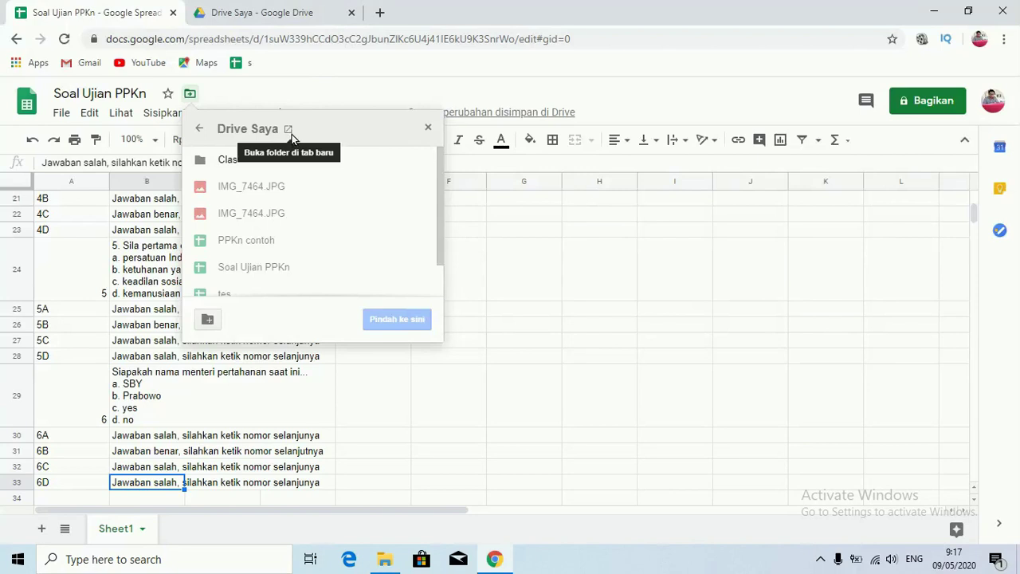
click(289, 130)
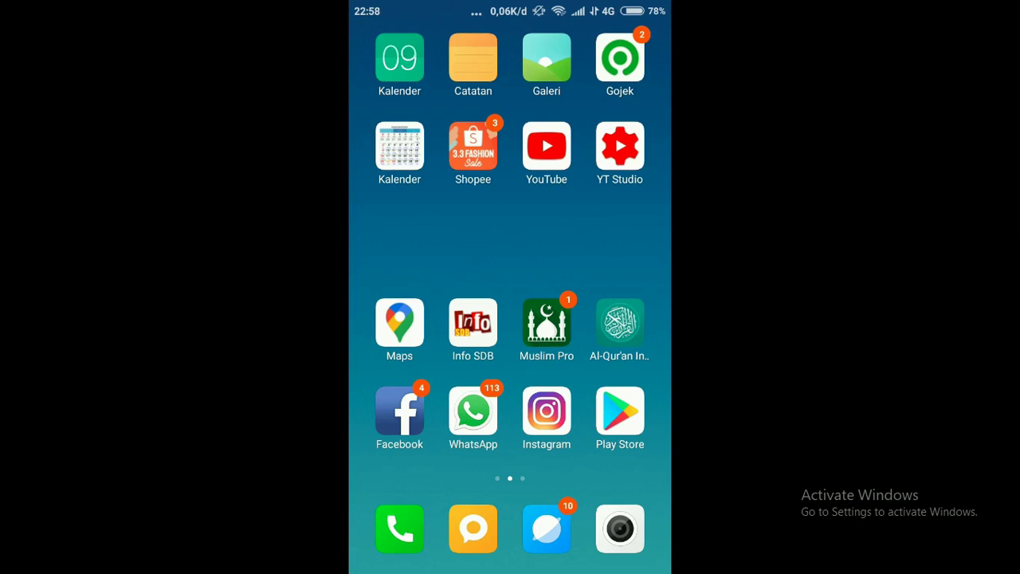
Switch to the Play Store on the phone and search for "whatsapp responder".
drag(593, 253, 446, 253)
drag(541, 345, 670, 347)
click(620, 411)
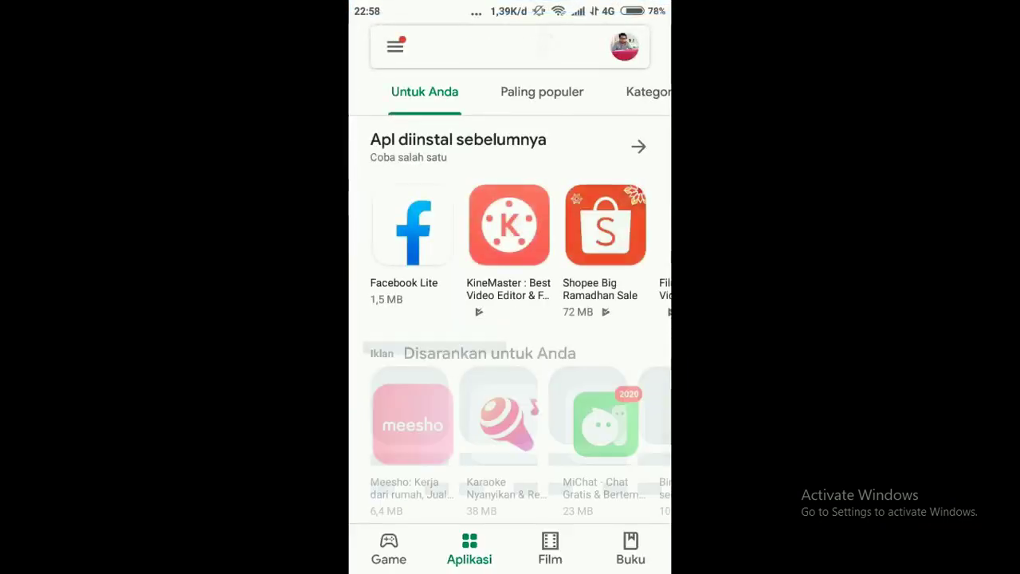
click(510, 46)
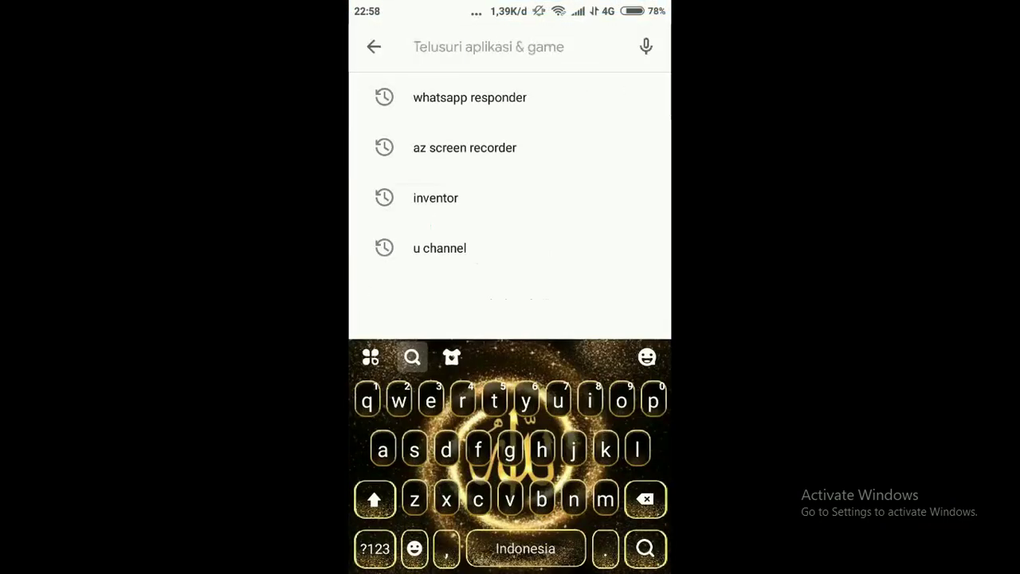
click(519, 99)
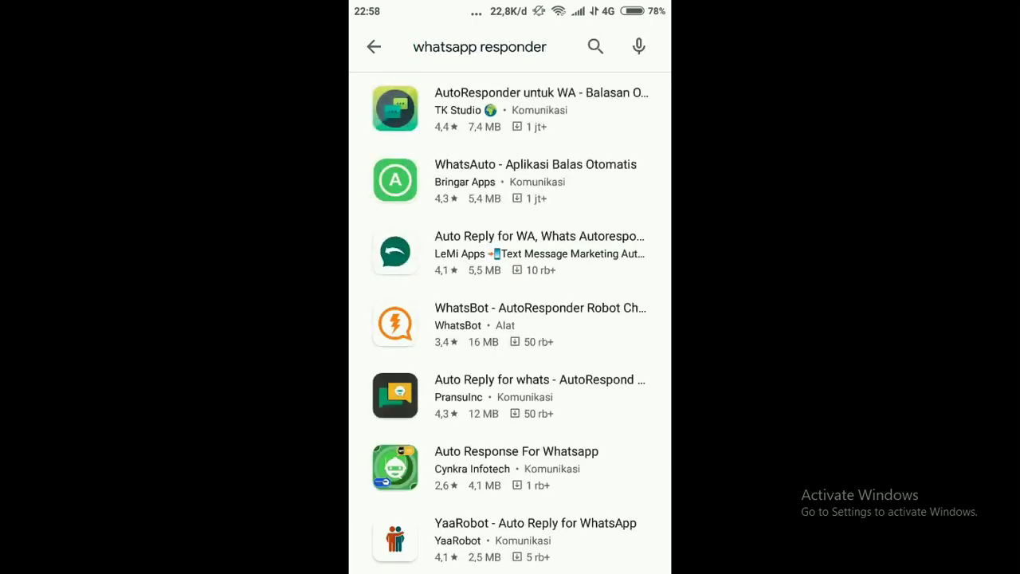
Install the WhatsAuto - Aplikasi Balas Otomatis app by Bringar Apps and launch it.
click(535, 180)
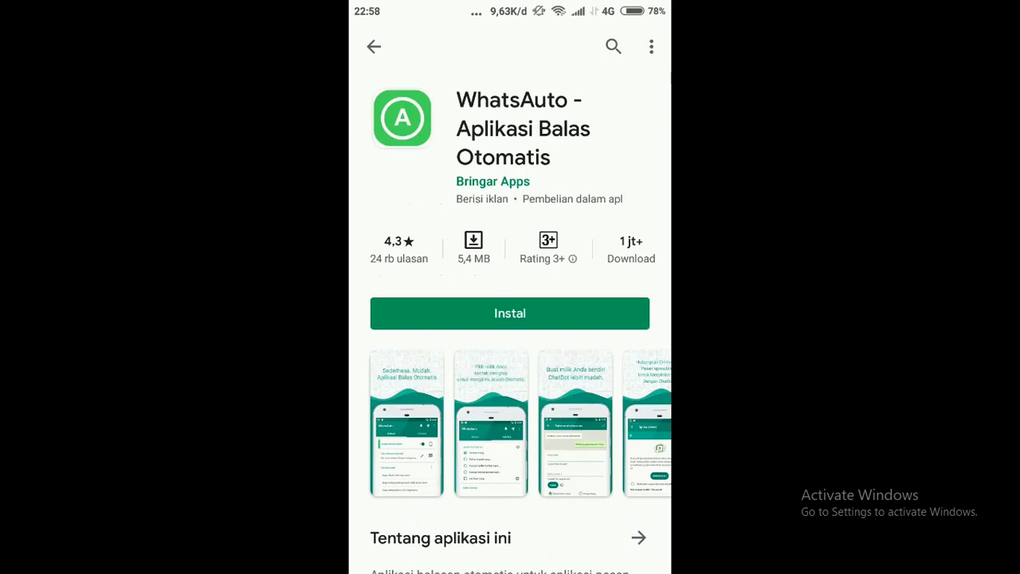
click(526, 312)
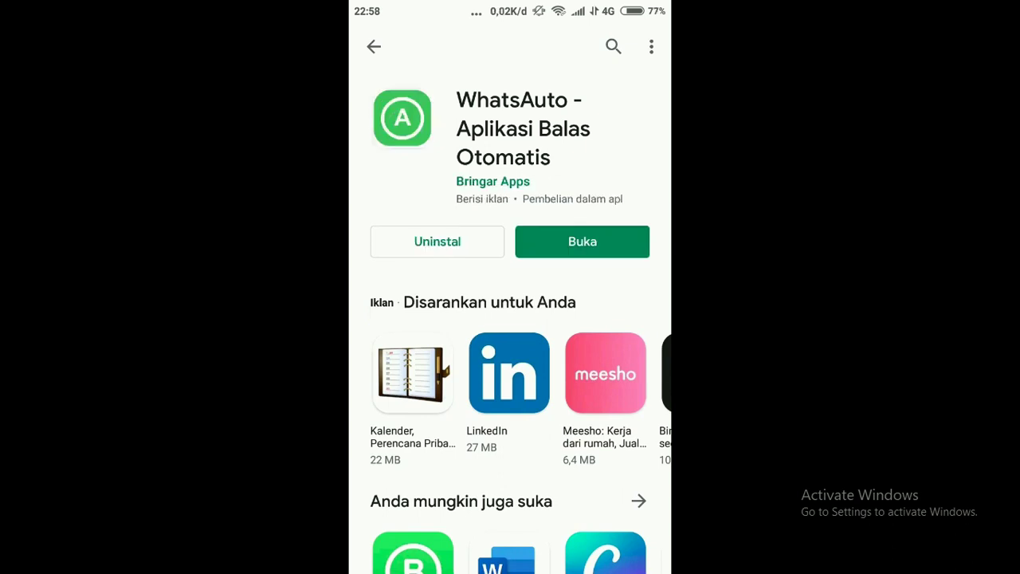
click(582, 241)
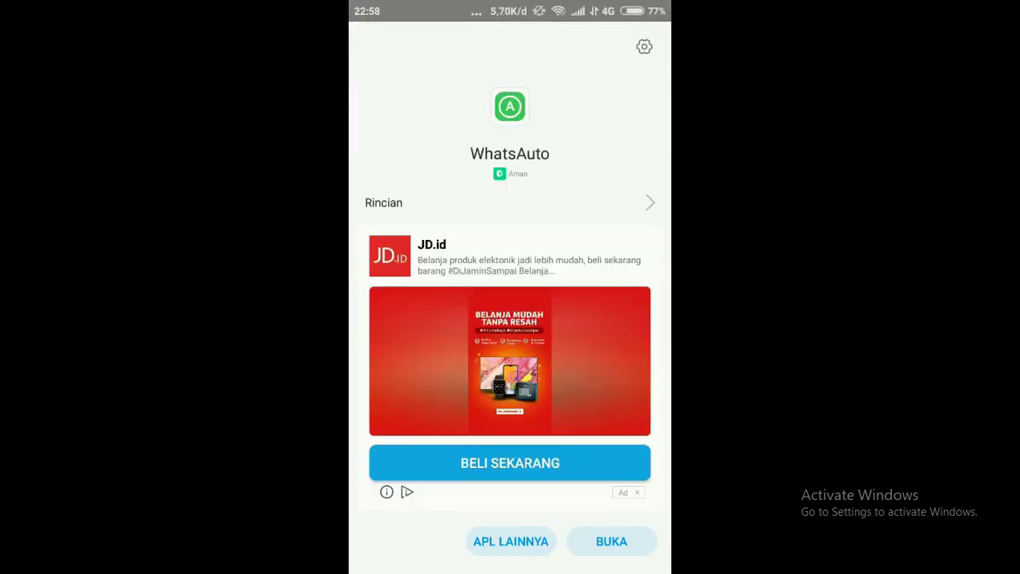
click(614, 537)
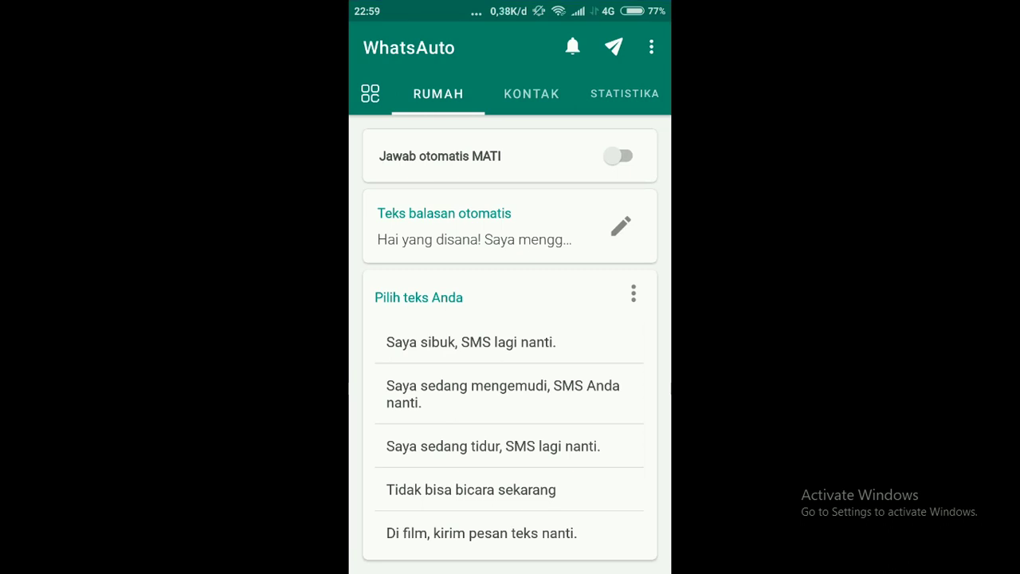
Open the Spreadsheet feature for custom replies from the WhatsAuto feature overview.
click(370, 93)
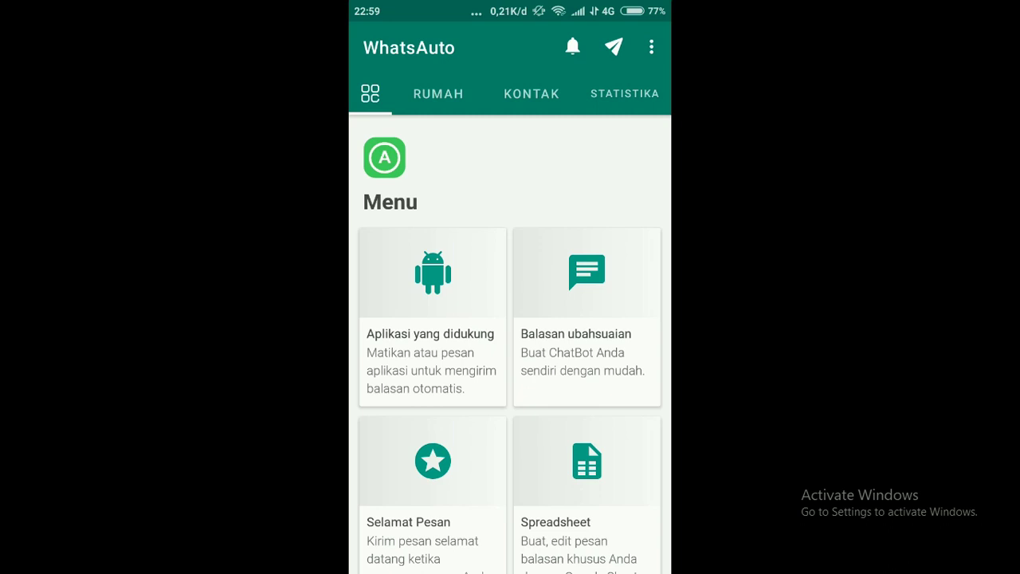
drag(604, 503, 621, 393)
click(586, 404)
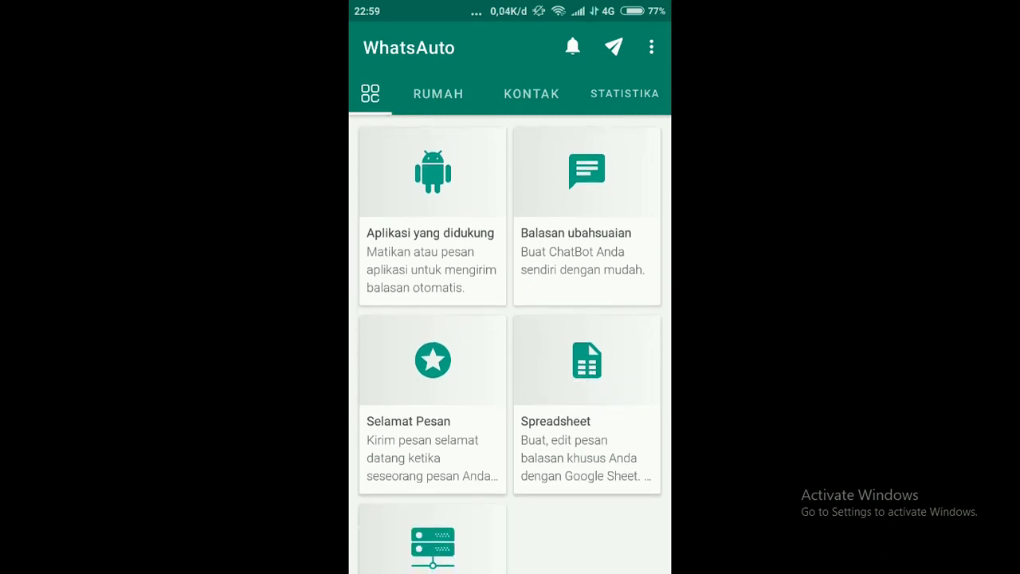